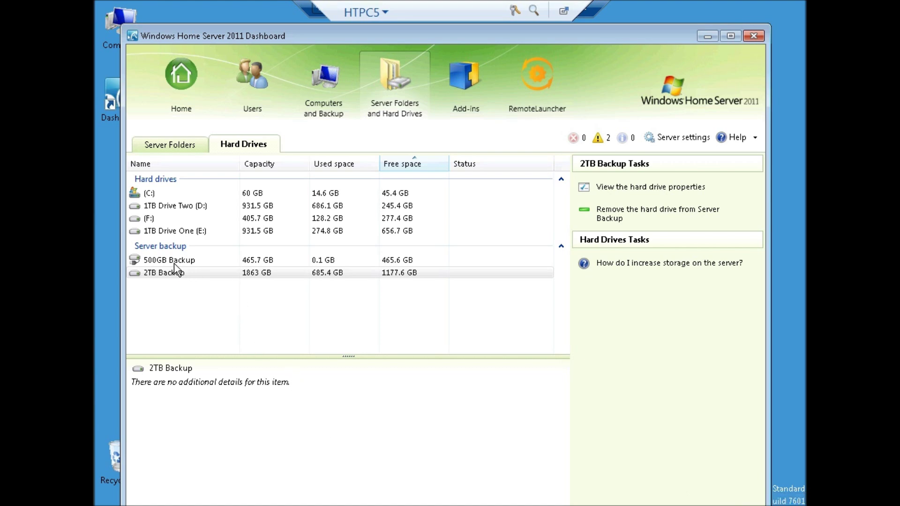
Review the details of drives C:, F:, D:, E: and 2TB Backup, and where Recorded TV is stored.
{"action": "left_click", "coordinate": [157, 193]}
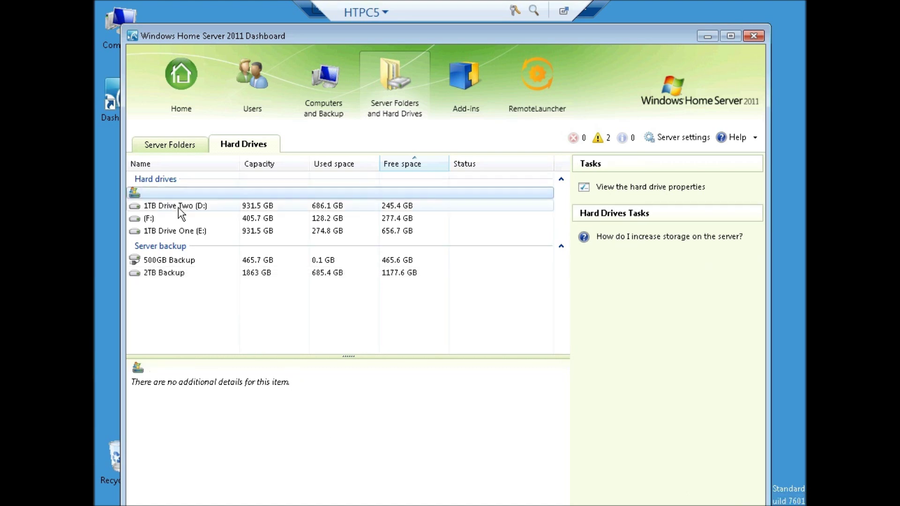
{"action": "left_click", "coordinate": [159, 221]}
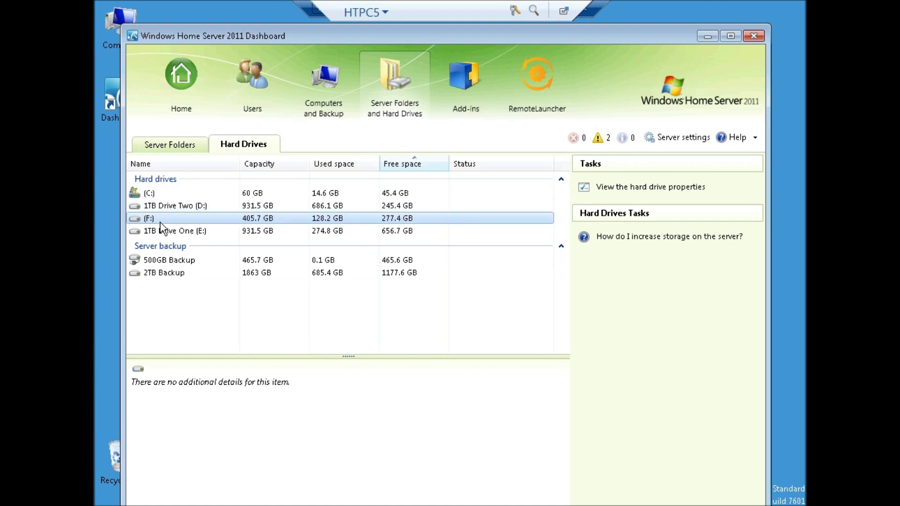
{"action": "left_click", "coordinate": [188, 209]}
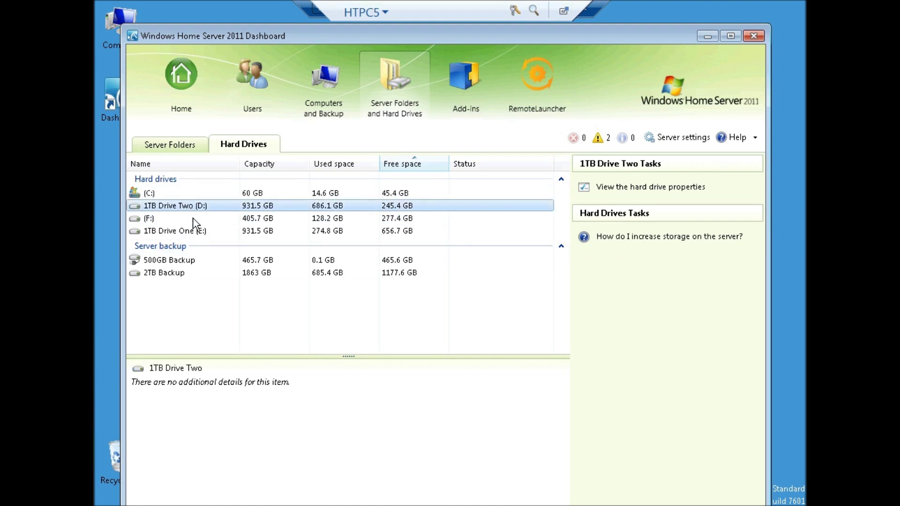
{"action": "left_click", "coordinate": [193, 233]}
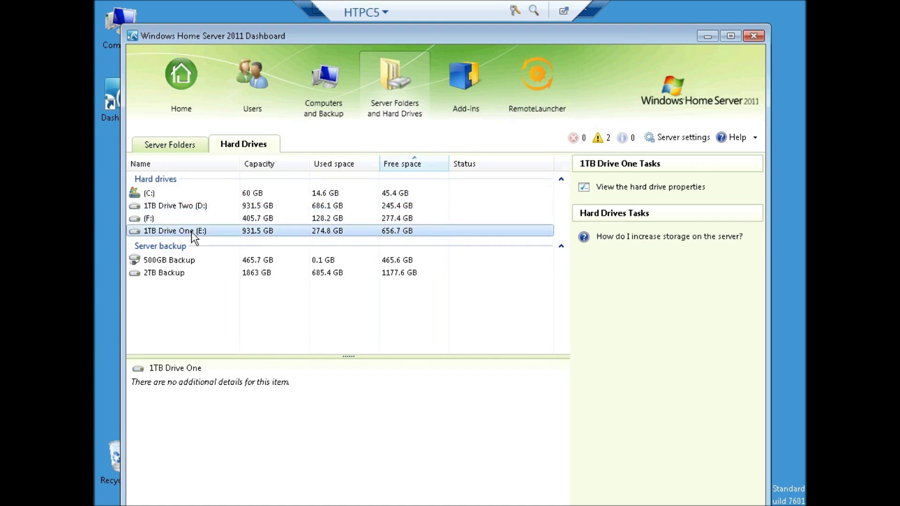
{"action": "left_click", "coordinate": [165, 272]}
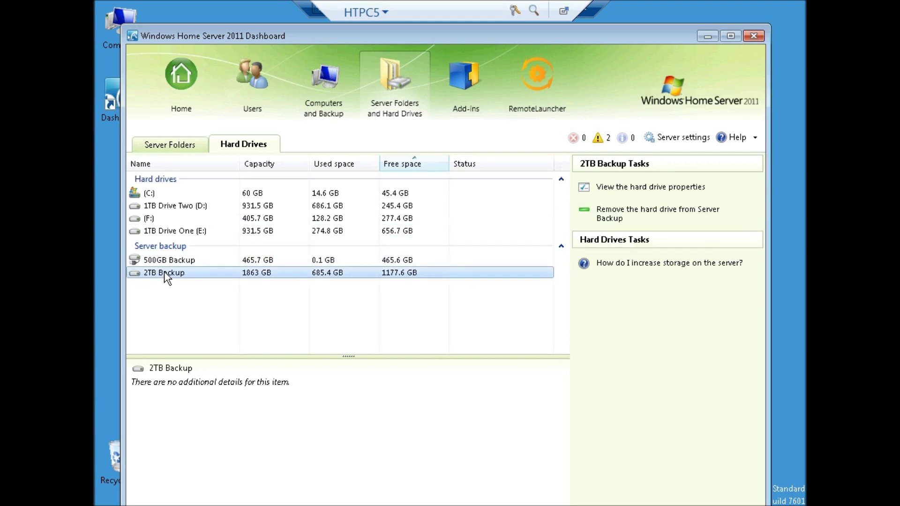
{"action": "left_click", "coordinate": [185, 147]}
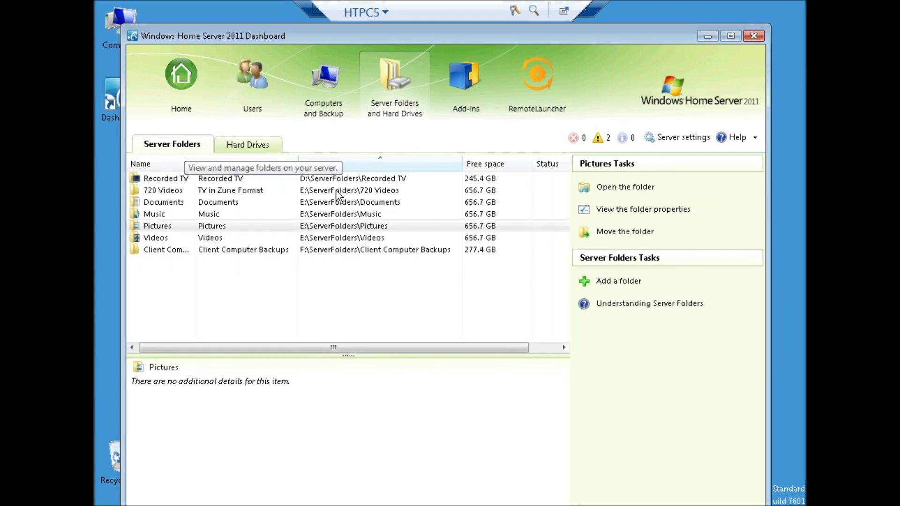
{"action": "left_click", "coordinate": [307, 181]}
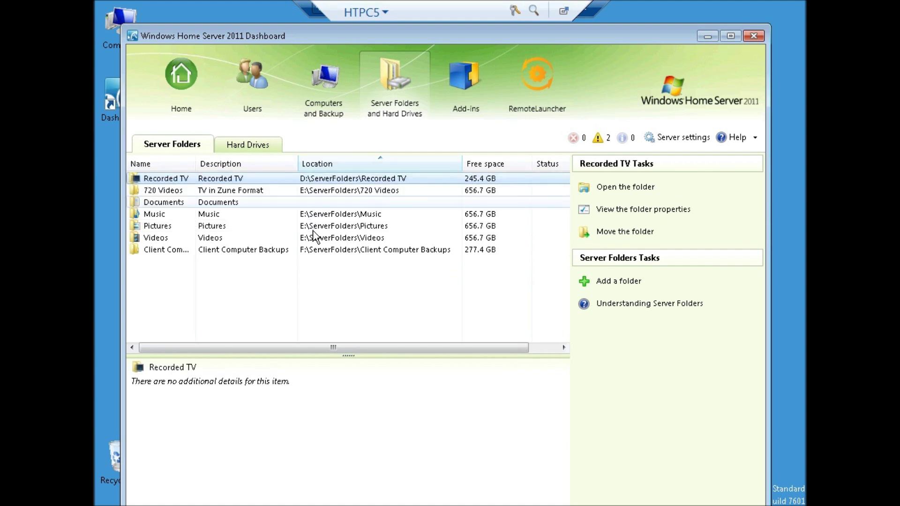
{"action": "left_click", "coordinate": [229, 145]}
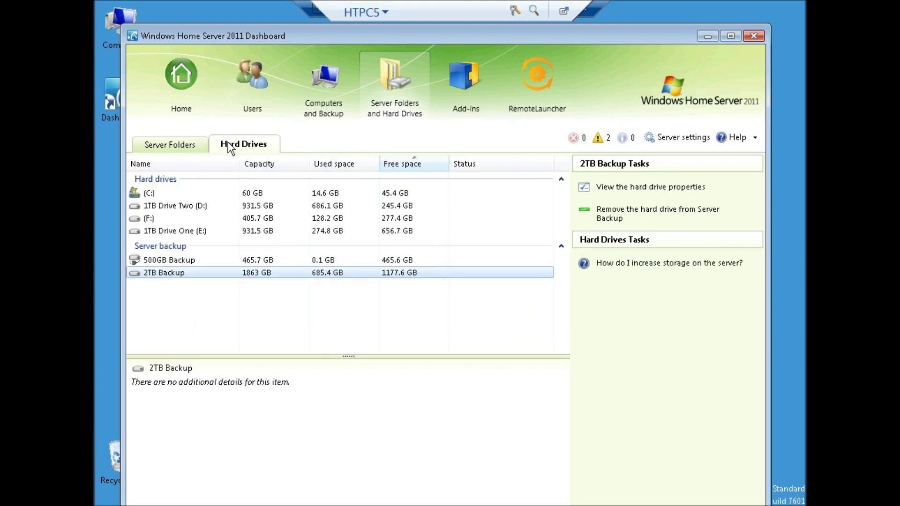
Remove the 2TB Backup drive from Server Backup and get past the wizard introduction.
{"action": "right_click", "coordinate": [214, 274]}
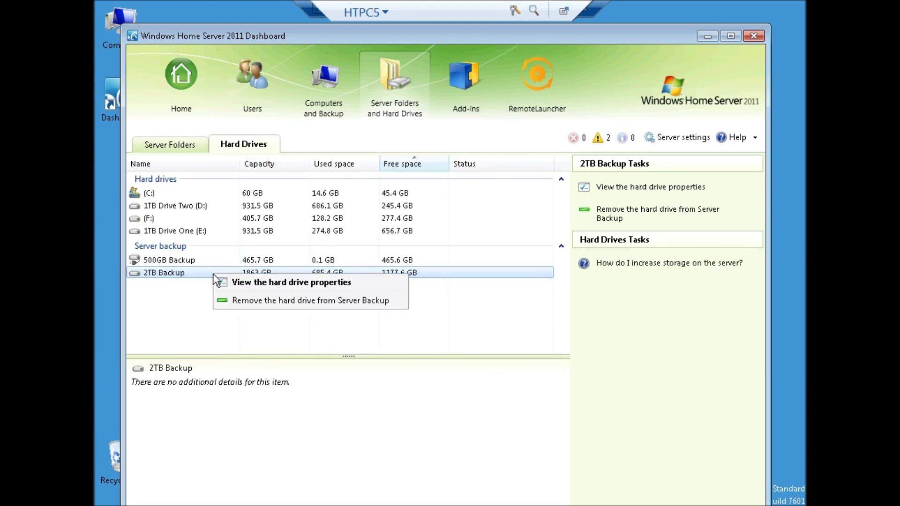
{"action": "left_click", "coordinate": [267, 303]}
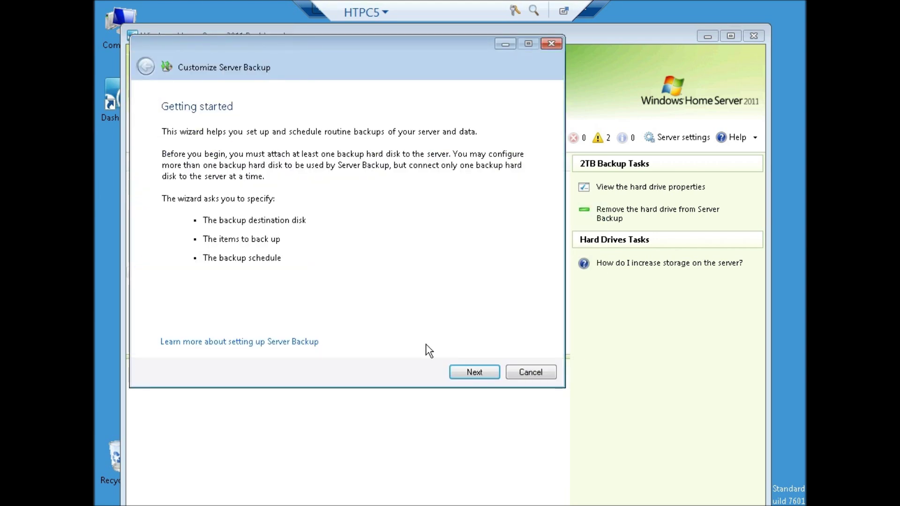
{"action": "left_click", "coordinate": [479, 372]}
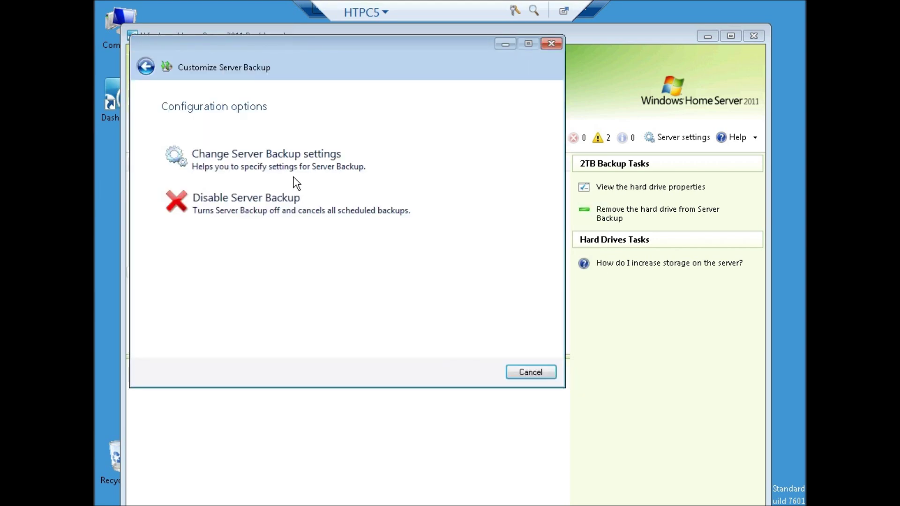
Change Server Backup to use only 500GB Backup, keeping its label and twice-a-day schedule.
{"action": "left_click", "coordinate": [280, 154]}
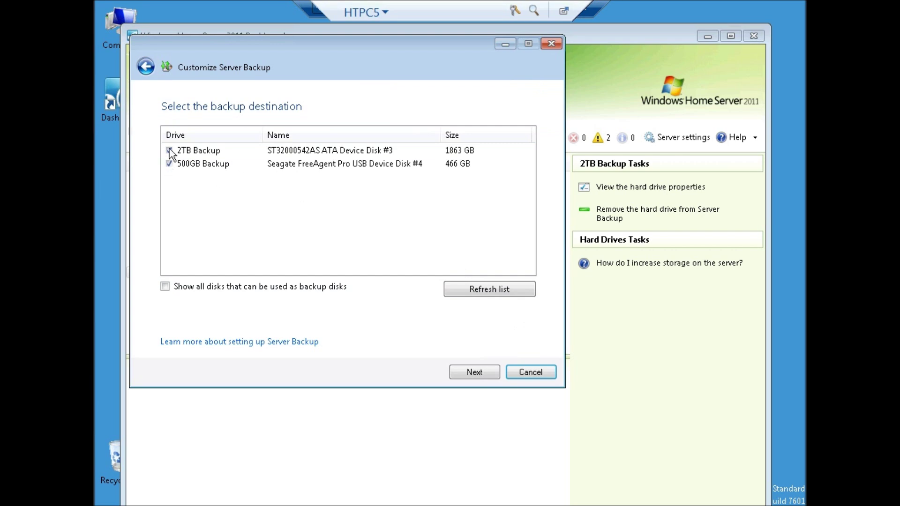
{"action": "left_click", "coordinate": [169, 151]}
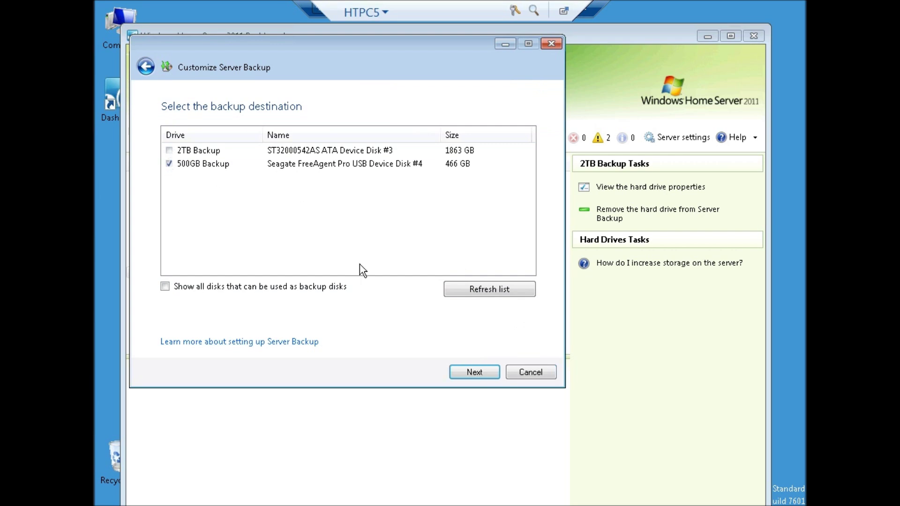
{"action": "left_click", "coordinate": [474, 372]}
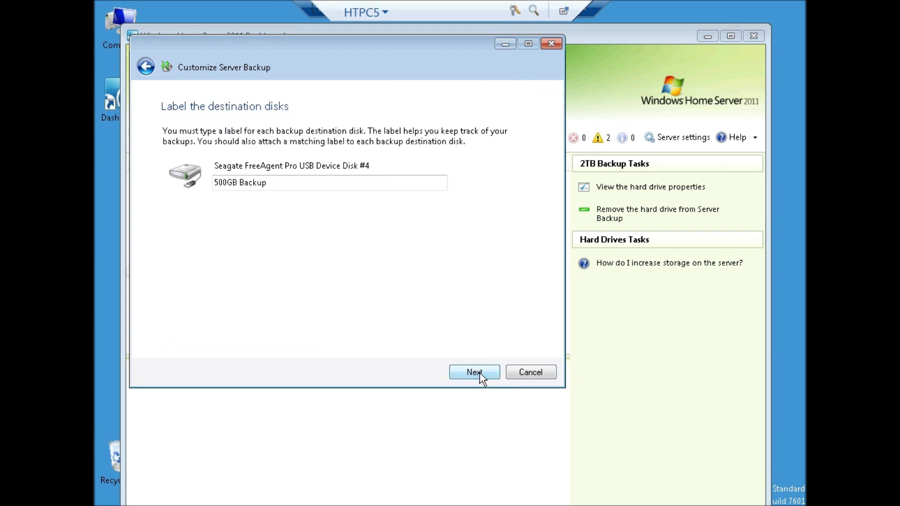
{"action": "left_click", "coordinate": [474, 372]}
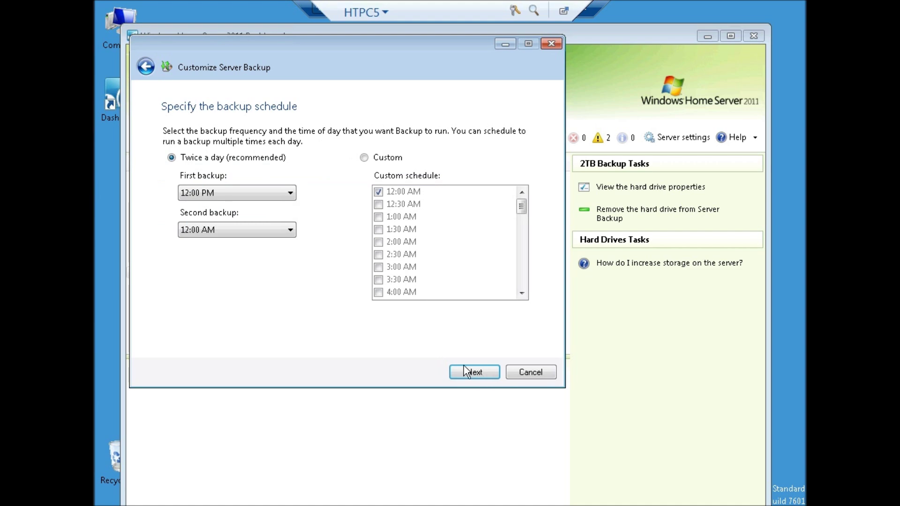
{"action": "left_click", "coordinate": [464, 369]}
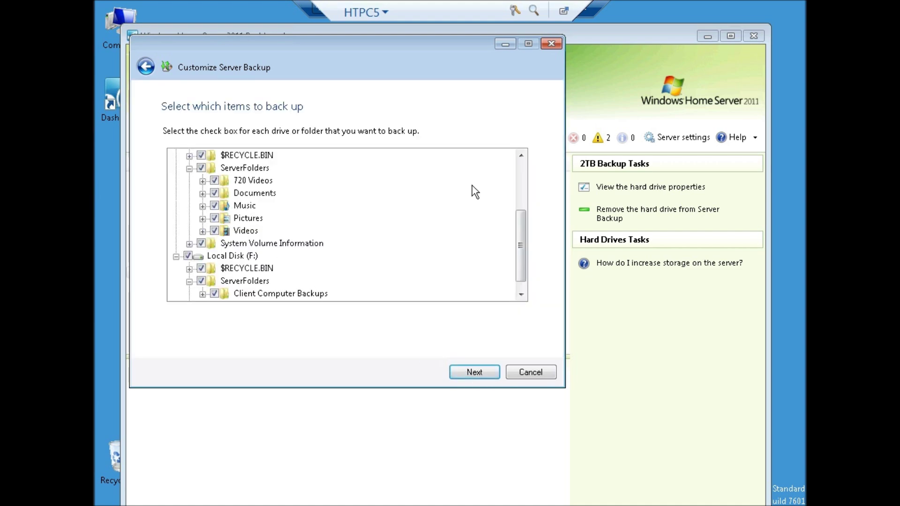
Exclude drives D:, E: and F:, include Client Computer Backups, and review the settings.
{"action": "left_click", "coordinate": [521, 156]}
{"action": "left_click", "coordinate": [187, 155]}
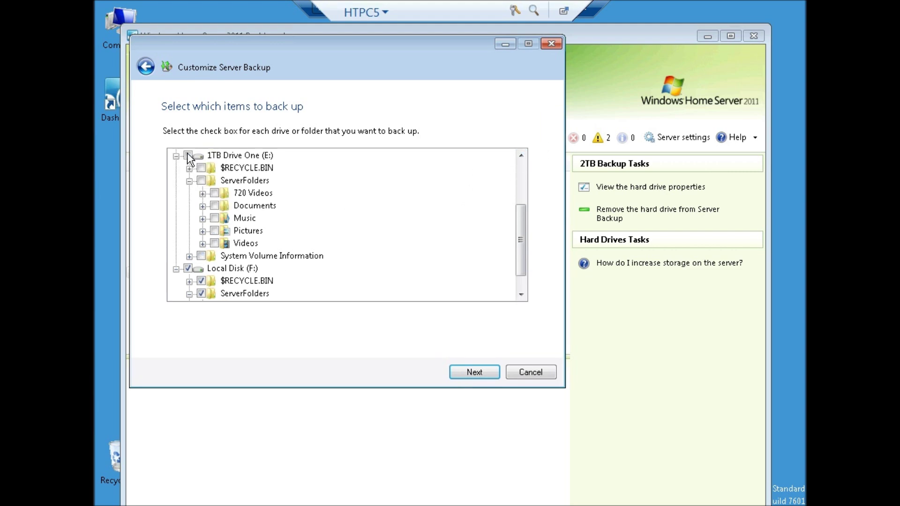
{"action": "left_click", "coordinate": [187, 268]}
{"action": "left_click_drag", "start_coordinate": [521, 280], "coordinate": [519, 293]}
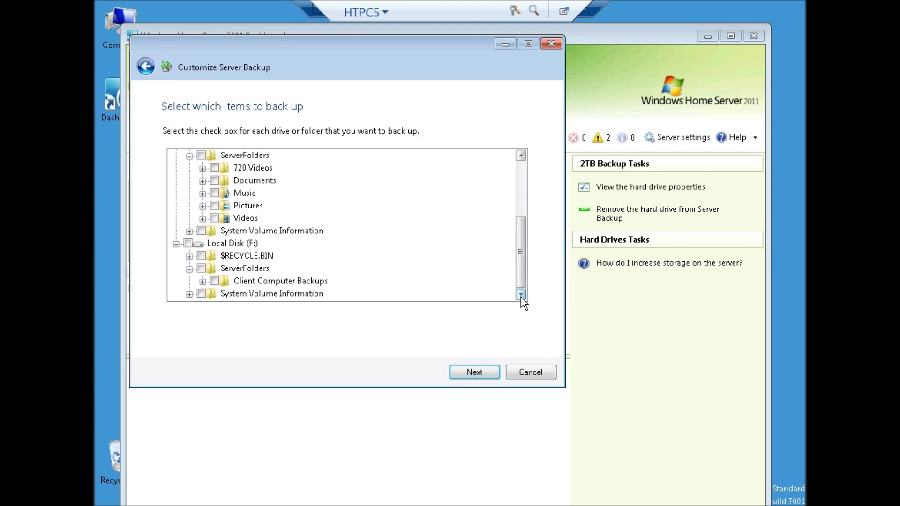
{"action": "left_click", "coordinate": [215, 280]}
{"action": "left_click", "coordinate": [519, 167]}
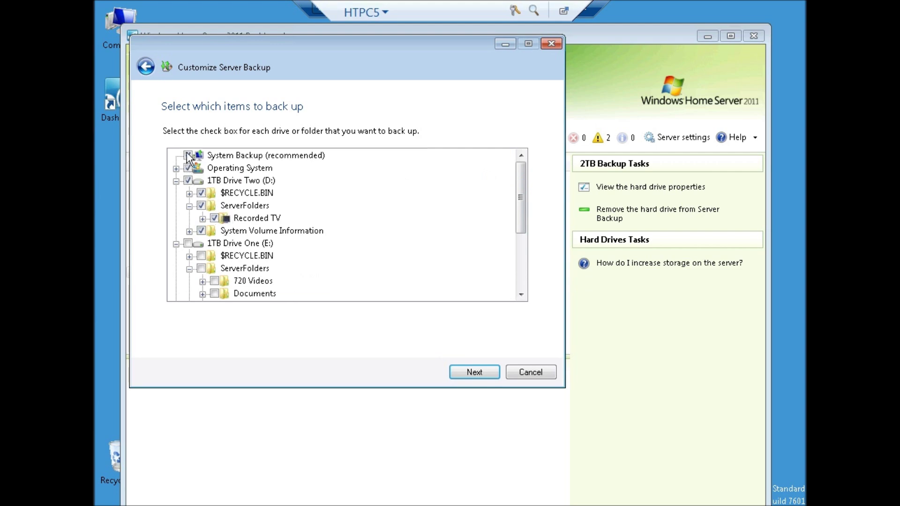
{"action": "left_click", "coordinate": [189, 181]}
{"action": "left_click", "coordinate": [237, 169]}
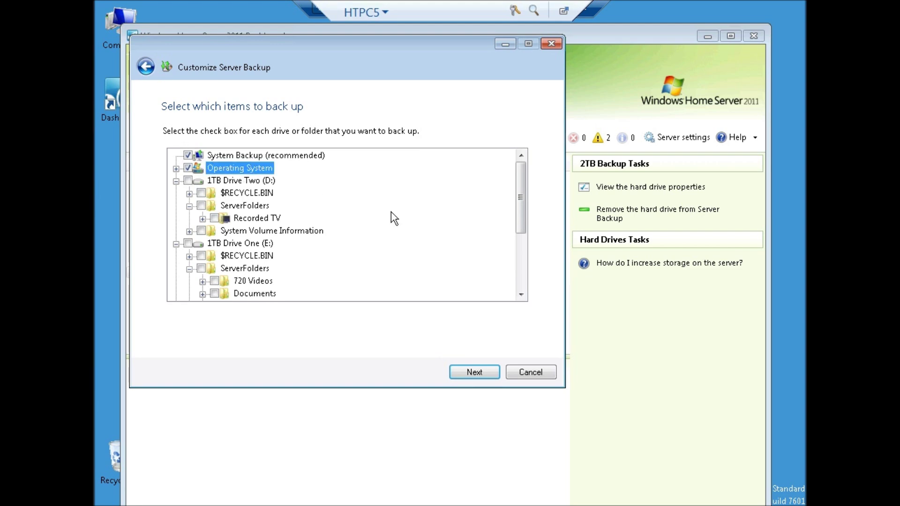
{"action": "scroll", "coordinate": [523, 285], "scroll_direction": "down", "scroll_amount": 3}
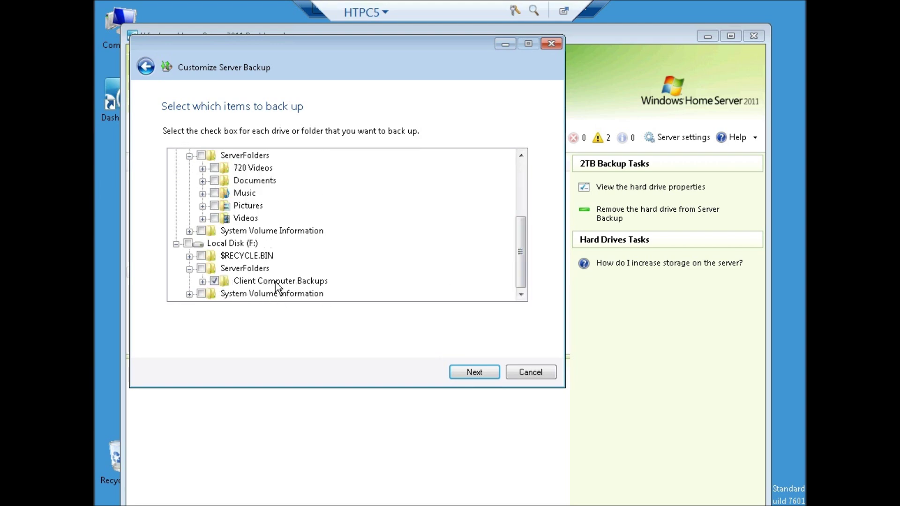
{"action": "left_click", "coordinate": [485, 380]}
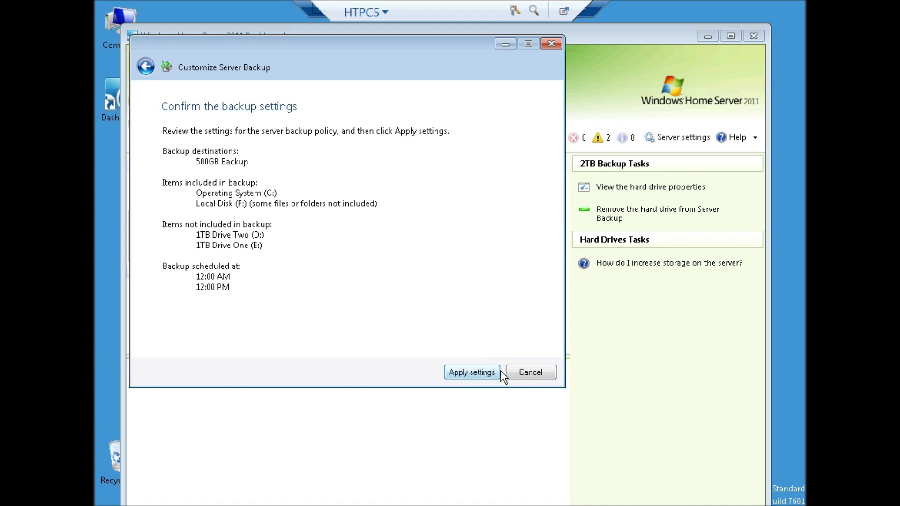
Apply the new backup settings, then confirm 2TB Backup (G:) now appears as a regular hard drive.
{"action": "left_click", "coordinate": [473, 372]}
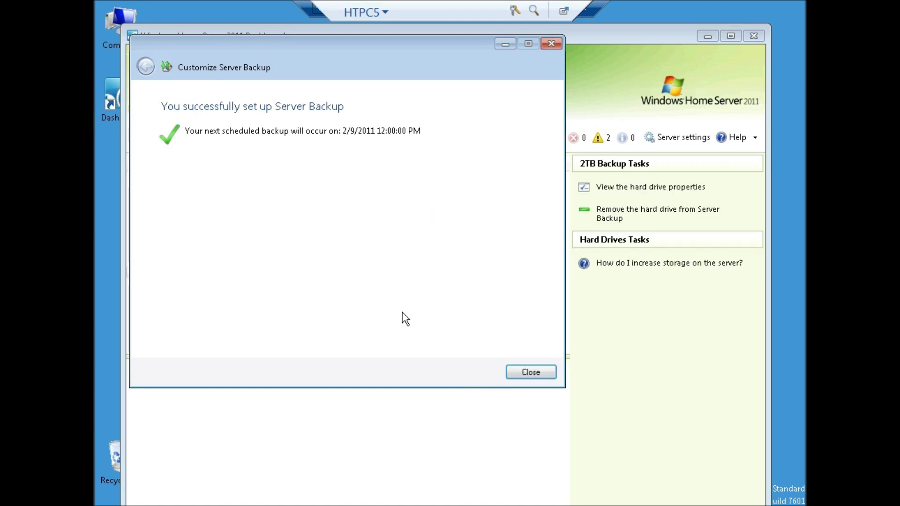
{"action": "left_click", "coordinate": [526, 373]}
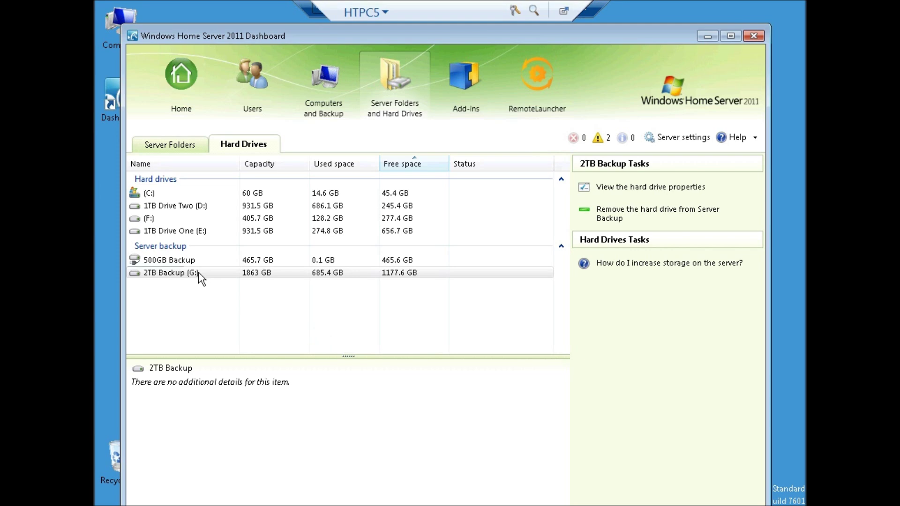
{"action": "left_click", "coordinate": [185, 262]}
{"action": "left_click", "coordinate": [212, 274]}
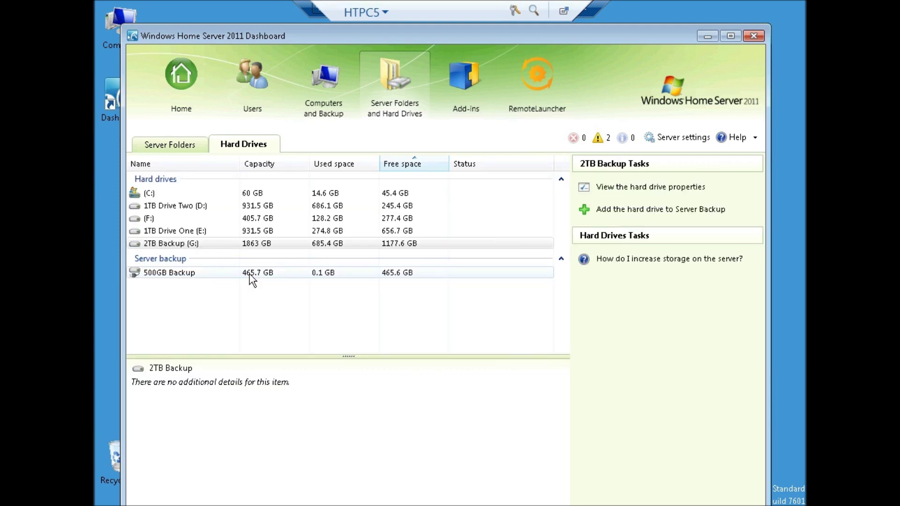
{"action": "left_click", "coordinate": [198, 247]}
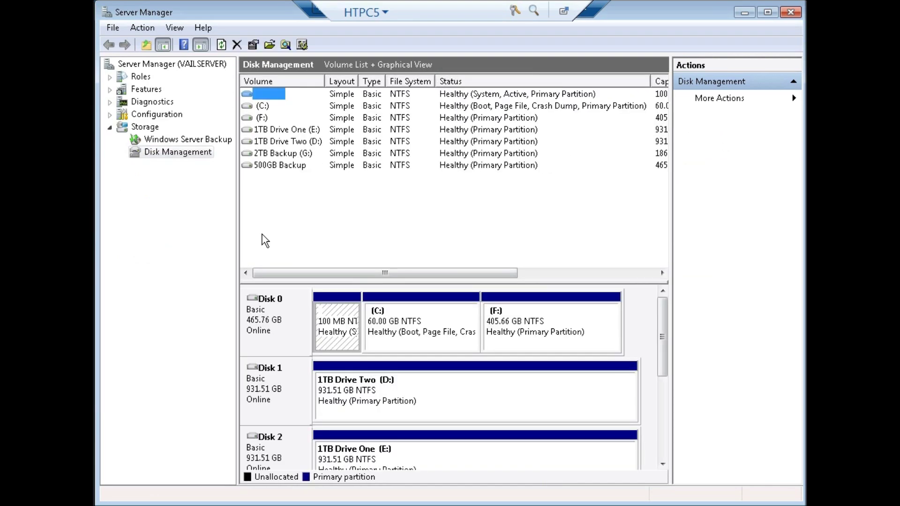
Delete the 2TB Backup (G:) volume so Disk 3's 1863.02 GB become unallocated.
{"action": "left_click", "coordinate": [665, 450]}
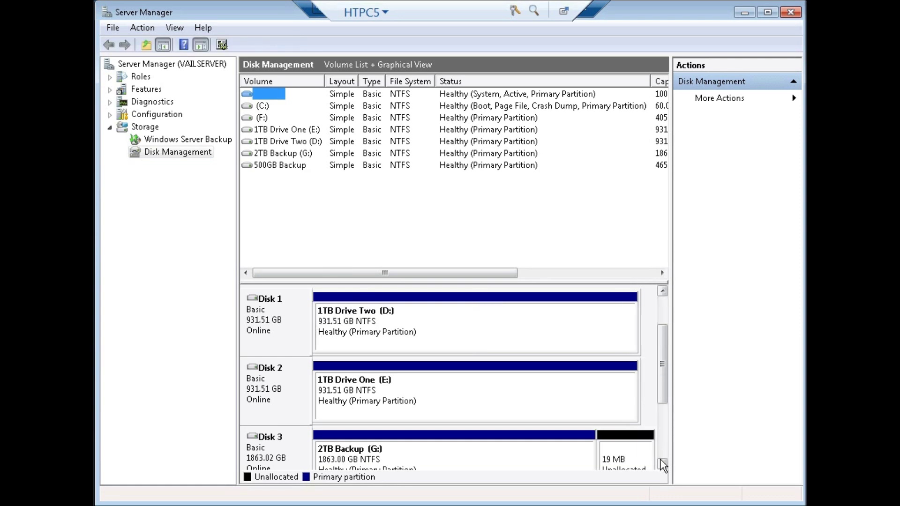
{"action": "left_click", "coordinate": [662, 463]}
{"action": "left_click", "coordinate": [662, 464]}
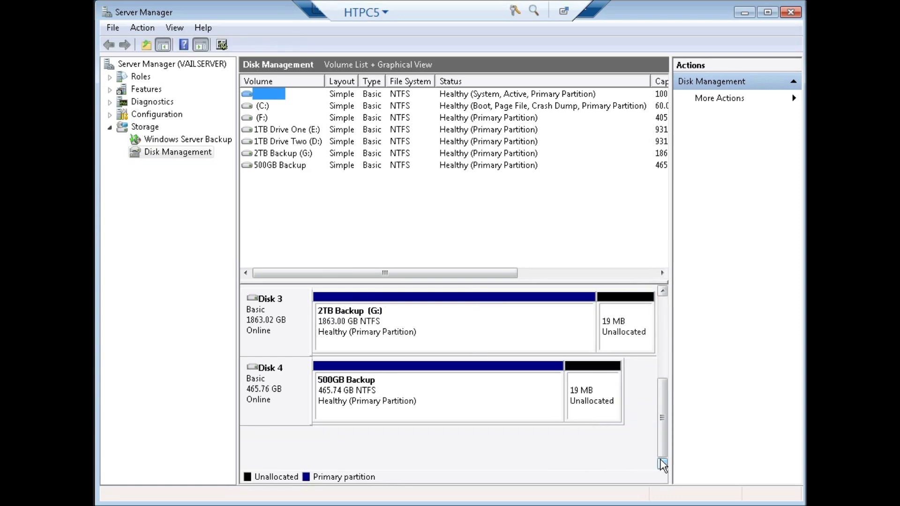
{"action": "left_click", "coordinate": [395, 332]}
{"action": "right_click", "coordinate": [369, 322]}
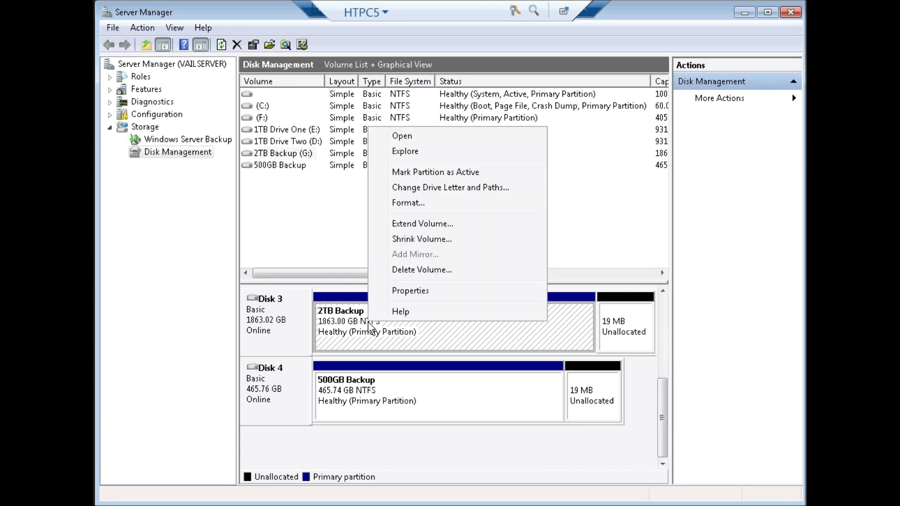
{"action": "left_click", "coordinate": [467, 277]}
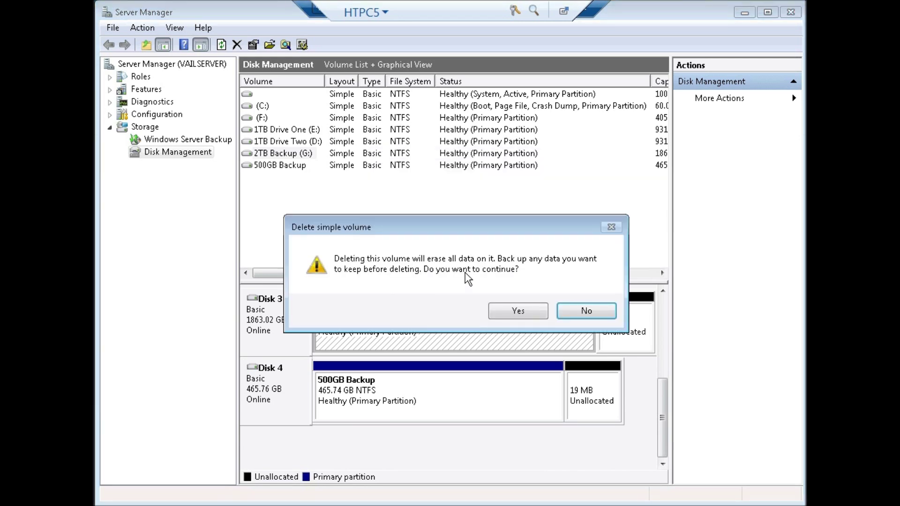
{"action": "left_click", "coordinate": [517, 311]}
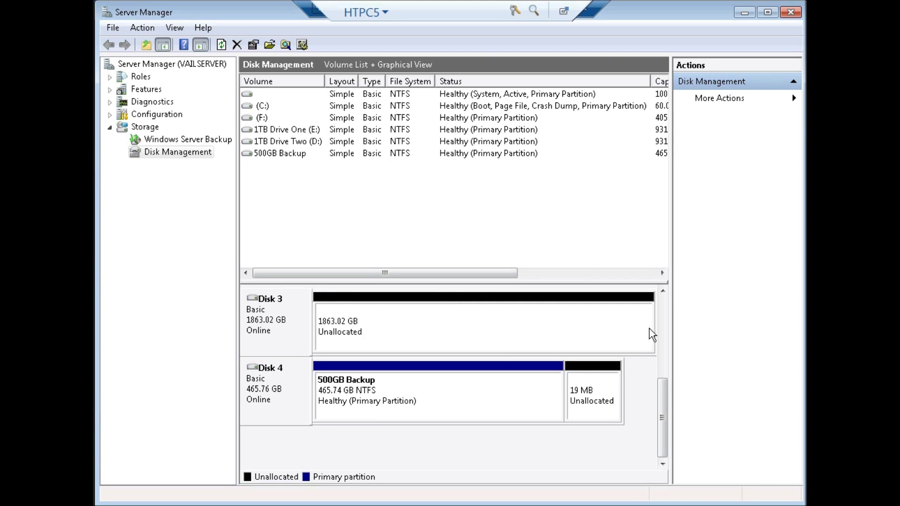
{"action": "scroll", "coordinate": [662, 300], "scroll_direction": "up", "scroll_amount": 1}
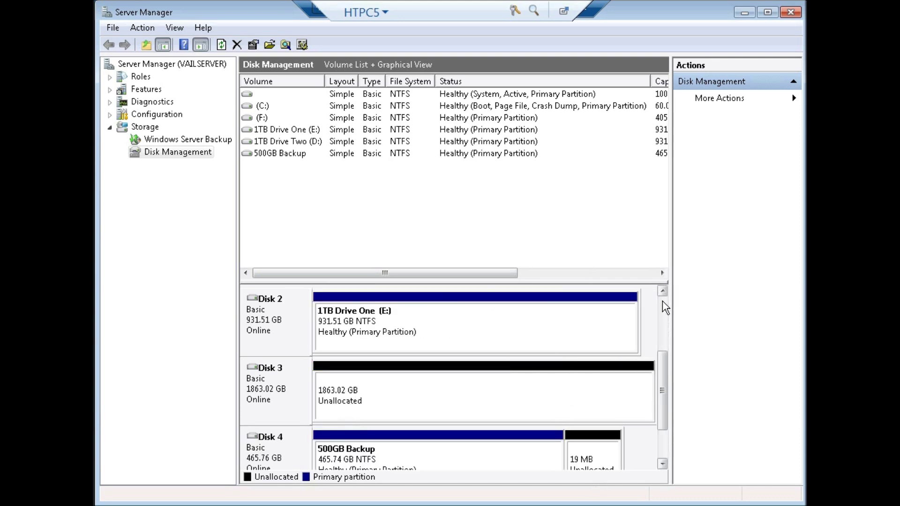
Bring Disk 1 into view and open the volume options for 1TB Drive Two (D:) to mirror it.
{"action": "left_click", "coordinate": [662, 292]}
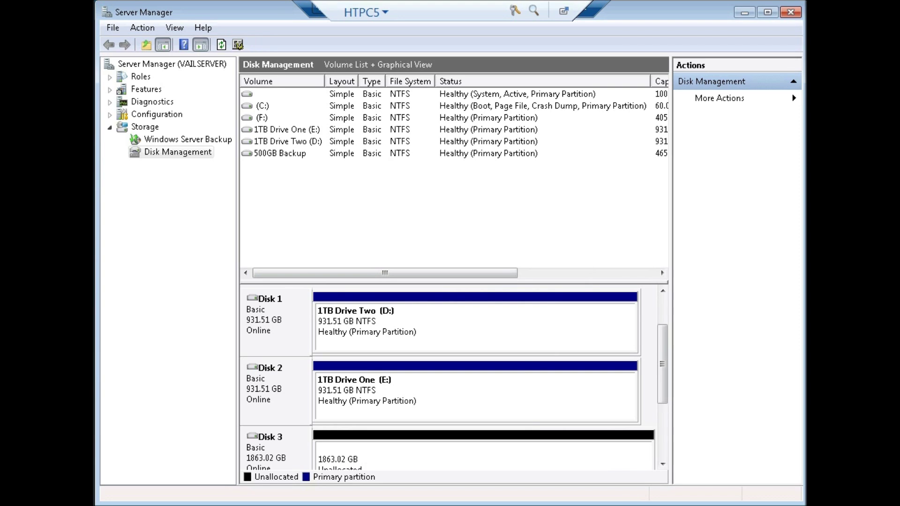
{"action": "right_click", "coordinate": [478, 390]}
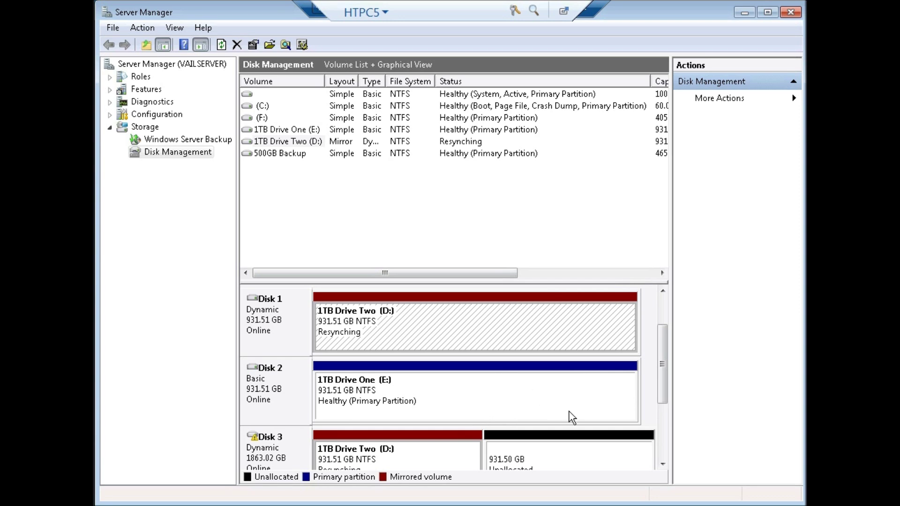
{"action": "right_click", "coordinate": [586, 394]}
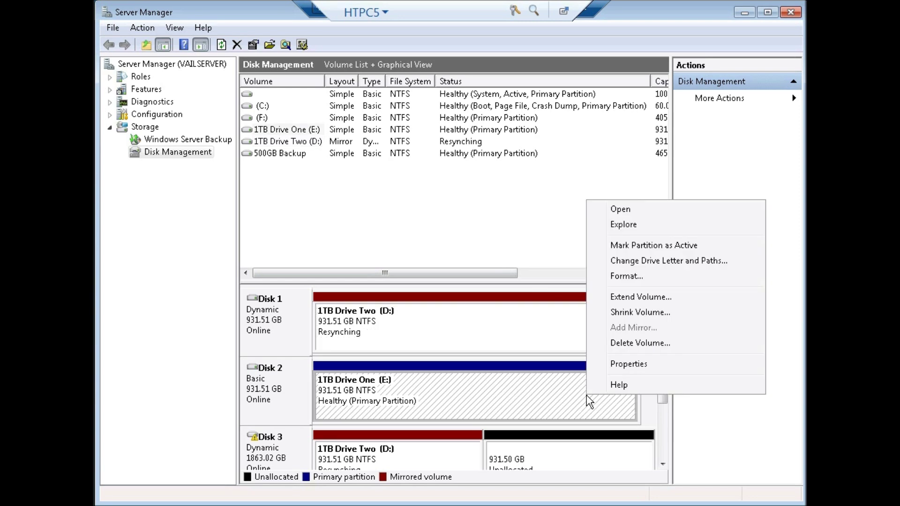
{"action": "left_click", "coordinate": [638, 312]}
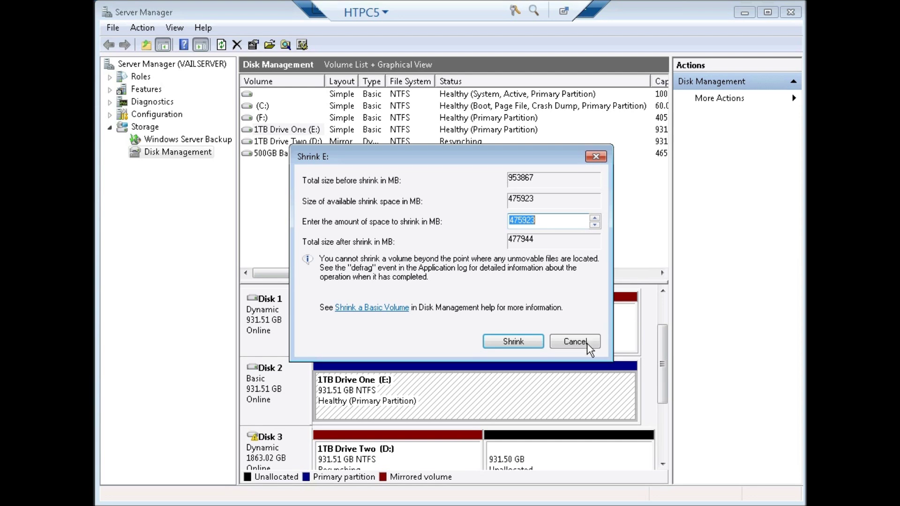
{"action": "left_click", "coordinate": [575, 342]}
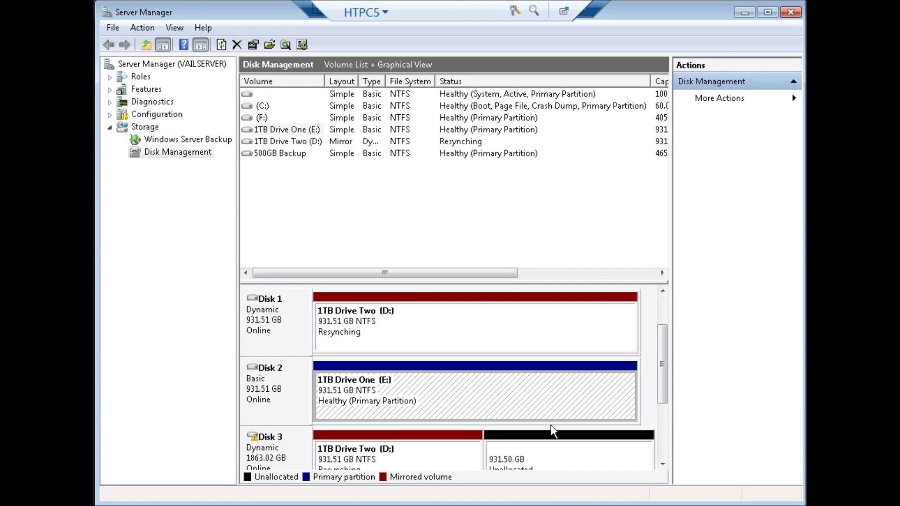
Shrink drive E: by 10 MB.
{"action": "right_click", "coordinate": [515, 390]}
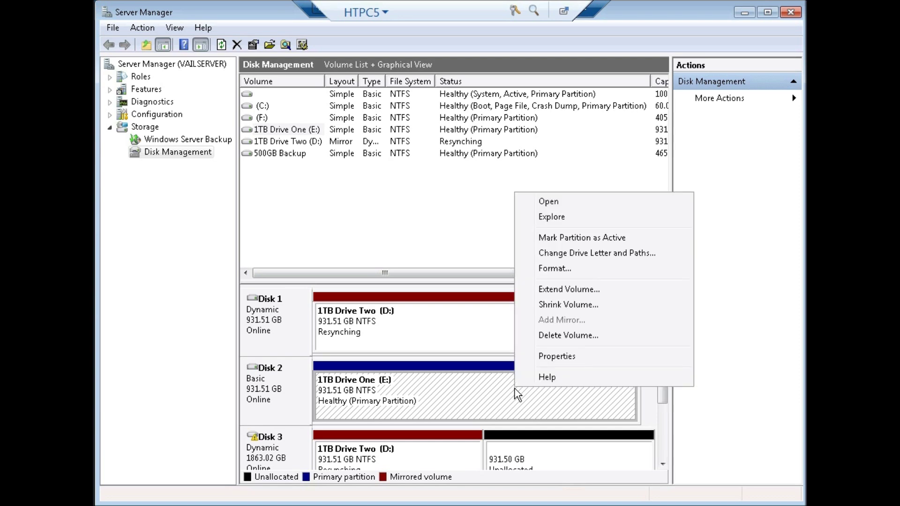
{"action": "left_click", "coordinate": [567, 305]}
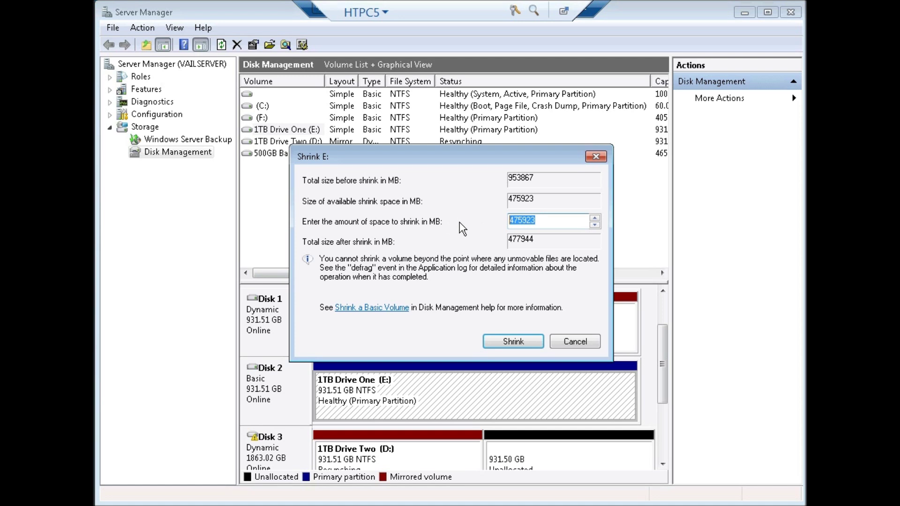
{"action": "type", "text": "10"}
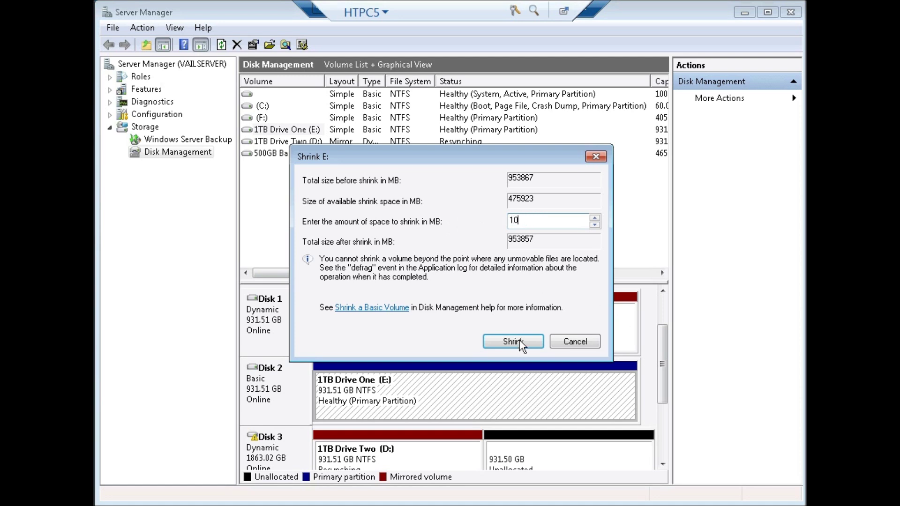
{"action": "left_click", "coordinate": [513, 341]}
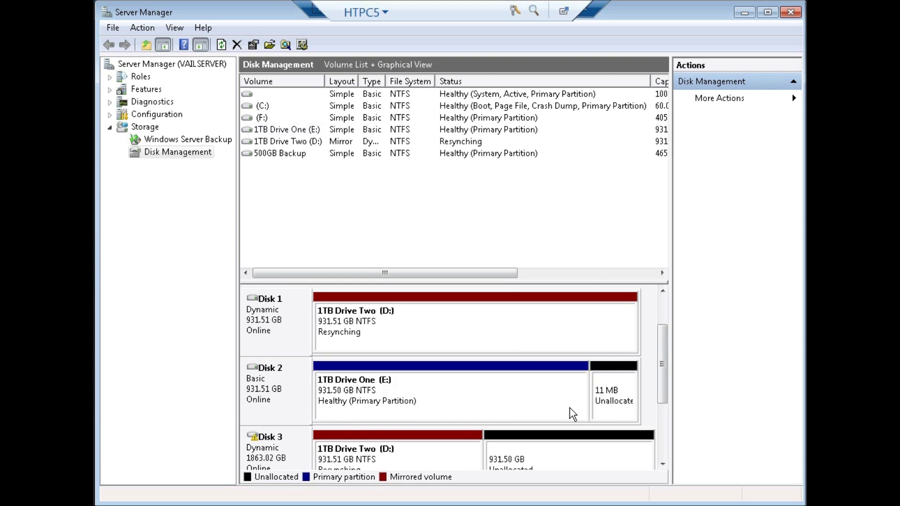
Add a mirror of drive E: on Disk 3, accepting conversion to a dynamic disk.
{"action": "right_click", "coordinate": [456, 397]}
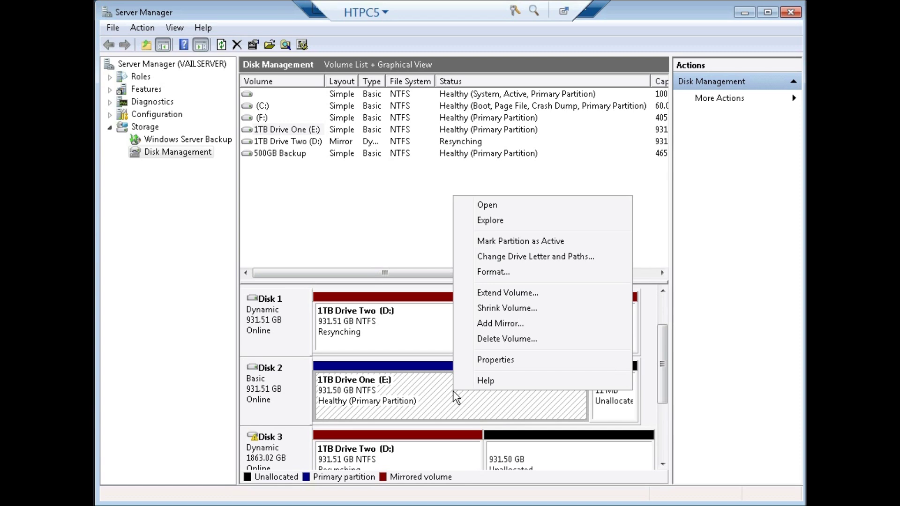
{"action": "left_click", "coordinate": [519, 323]}
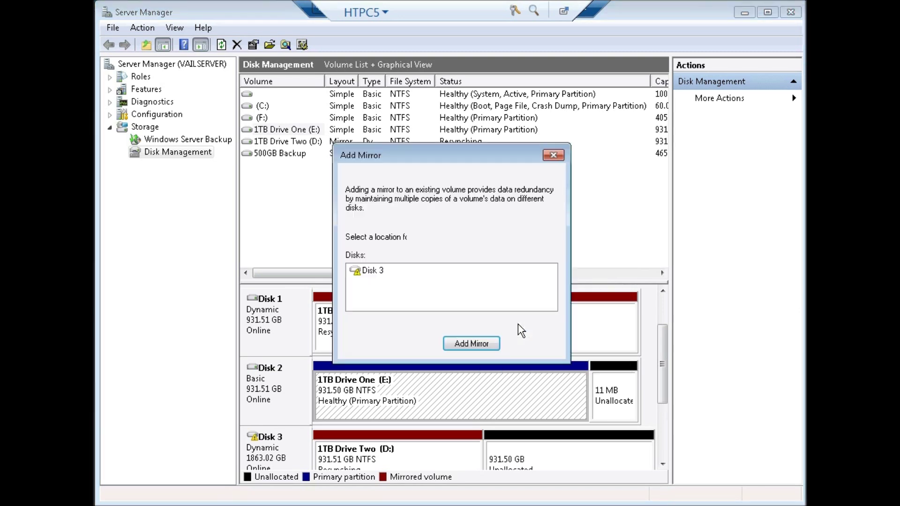
{"action": "left_click", "coordinate": [376, 273]}
{"action": "left_click", "coordinate": [477, 344]}
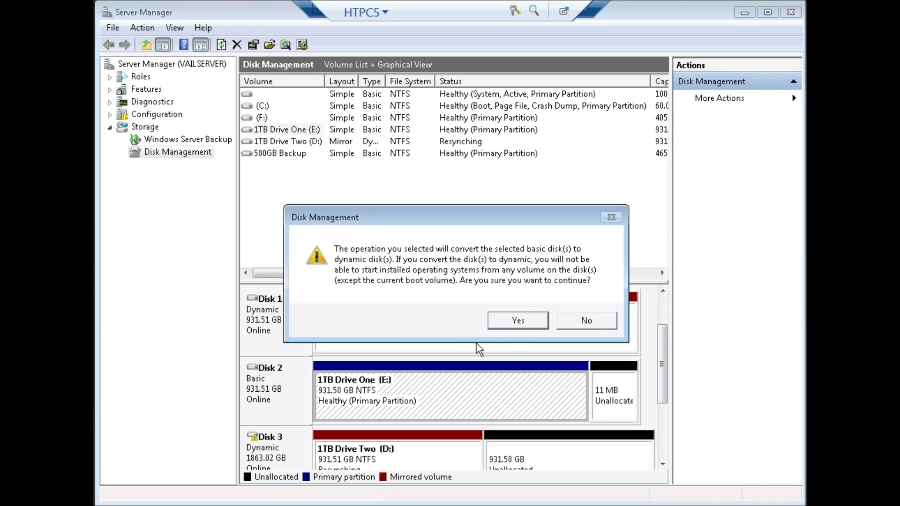
{"action": "left_click", "coordinate": [510, 317]}
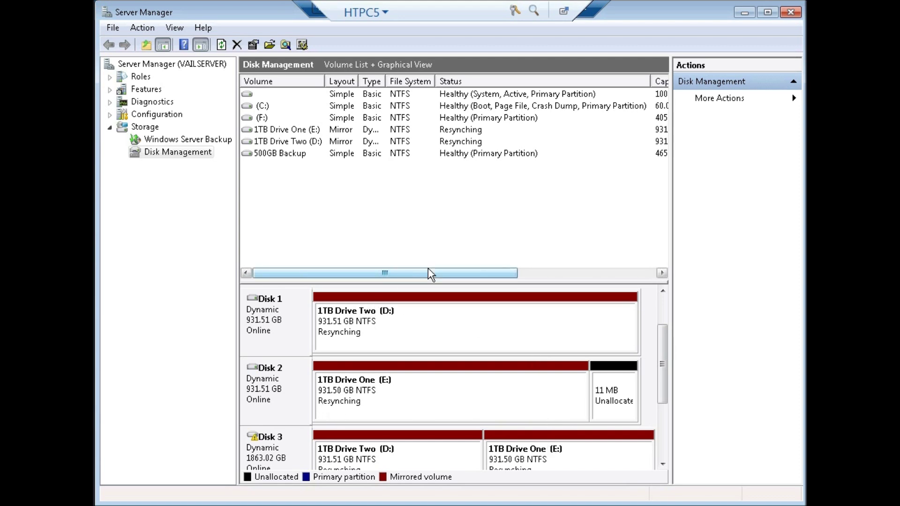
{"action": "left_click", "coordinate": [662, 463]}
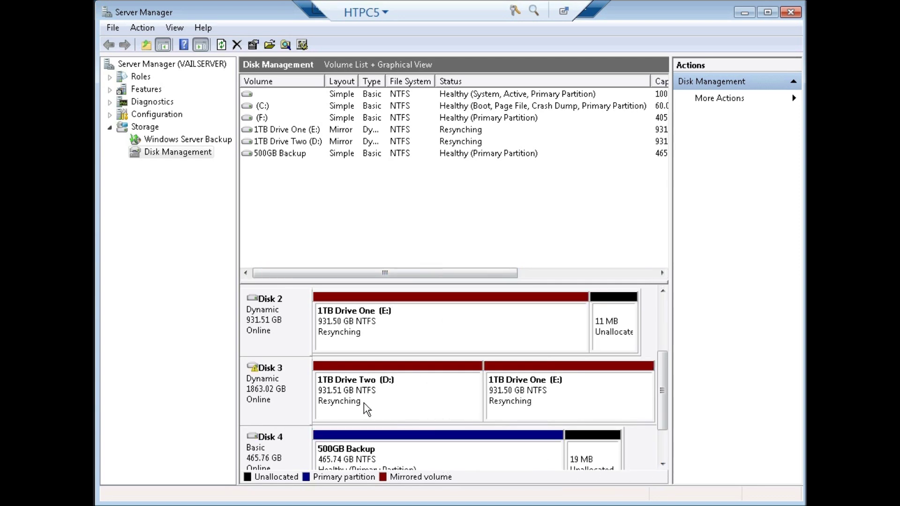
Look over Disk 1 while the mirrors resynch, then bring the disk management window back up.
{"action": "left_click", "coordinate": [663, 290]}
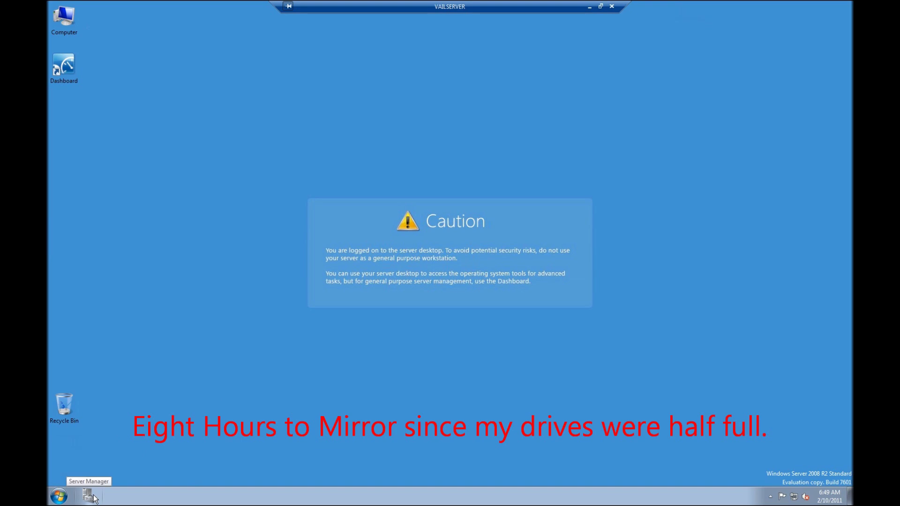
{"action": "left_click", "coordinate": [90, 496]}
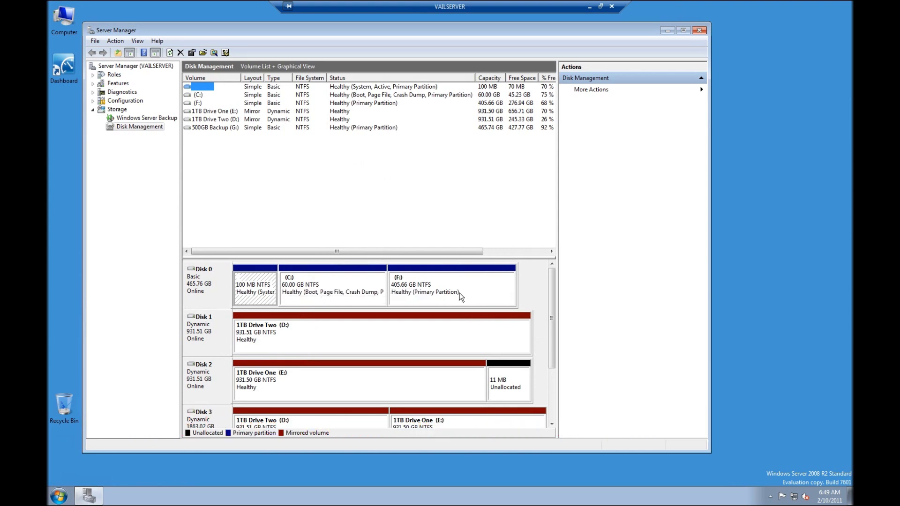
Inspect each half of the D: and E: mirrors on Disks 1, 2 and 3 for Healthy status.
{"action": "left_click", "coordinate": [299, 339]}
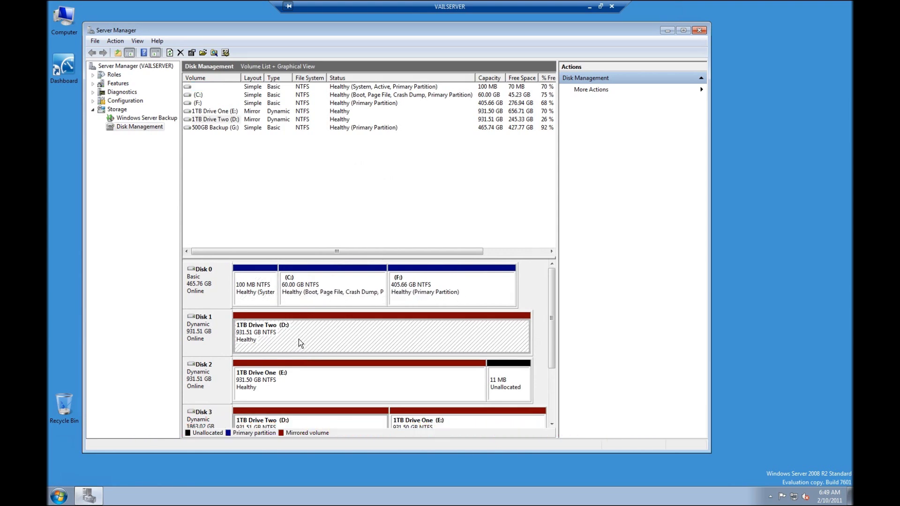
{"action": "left_click", "coordinate": [294, 376]}
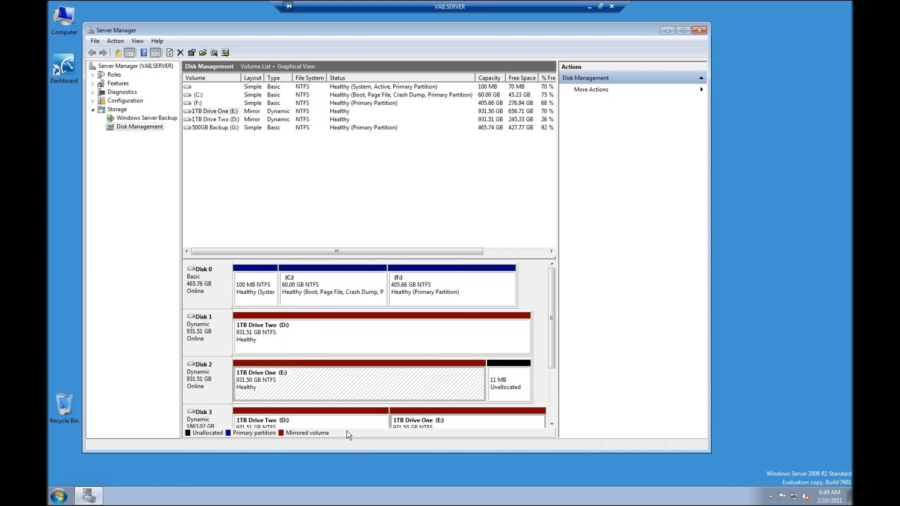
{"action": "left_click", "coordinate": [552, 424]}
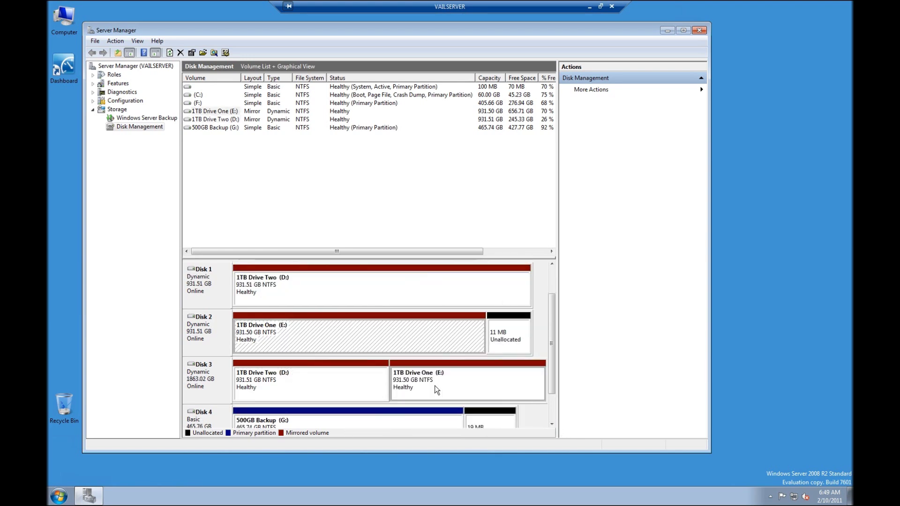
{"action": "left_click", "coordinate": [274, 288]}
{"action": "left_click", "coordinate": [275, 378]}
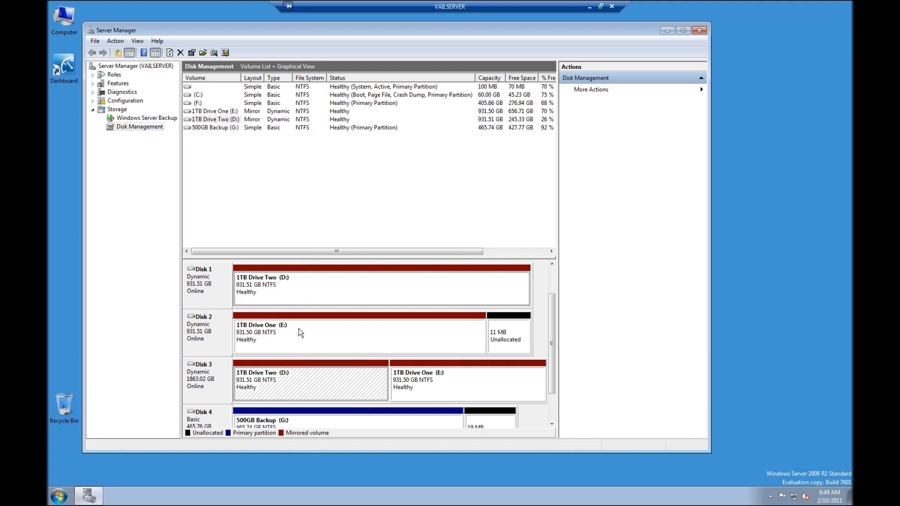
{"action": "left_click", "coordinate": [298, 328]}
{"action": "left_click", "coordinate": [479, 382]}
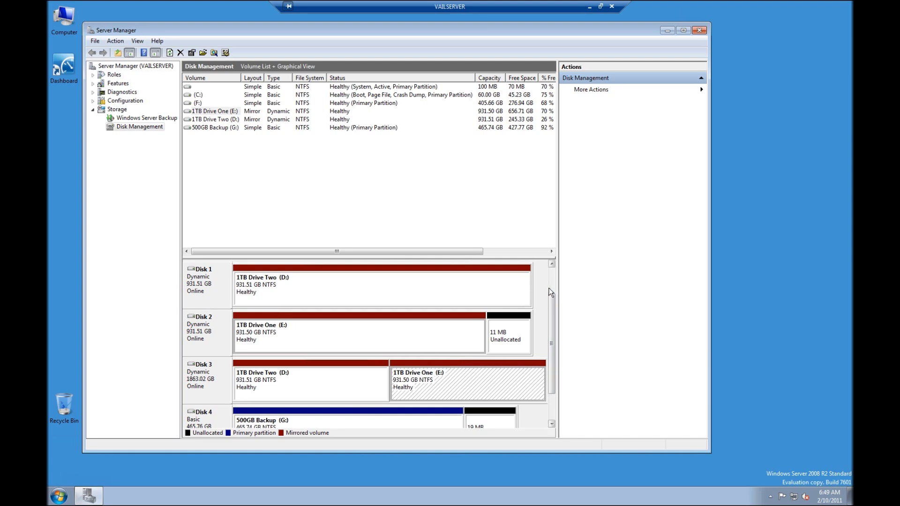
{"action": "scroll", "coordinate": [553, 280], "scroll_direction": "up", "scroll_amount": 2}
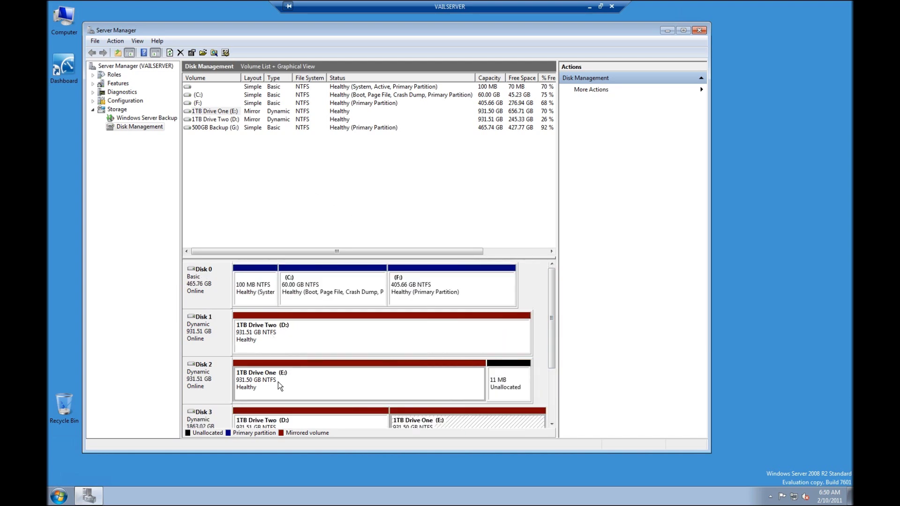
{"action": "left_click", "coordinate": [276, 328]}
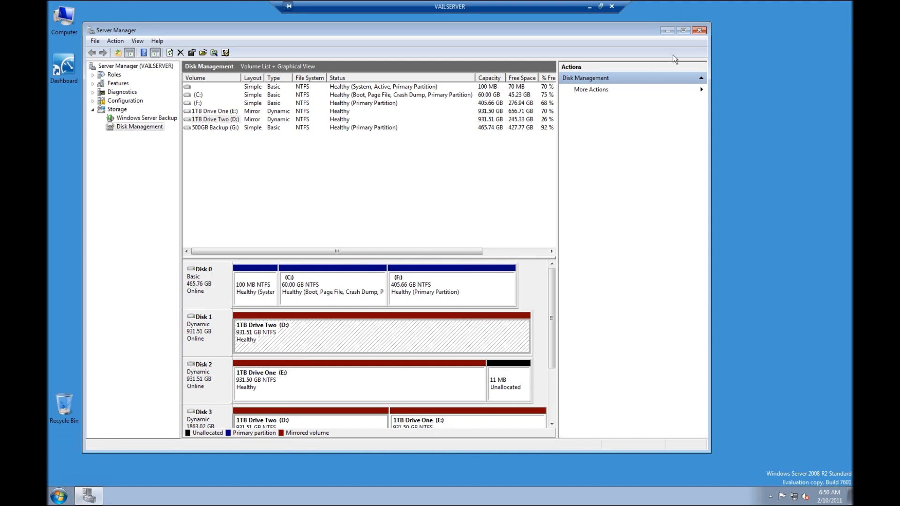
Close disk management, launch the Dashboard, and inspect the Client Computer Backups server folder.
{"action": "left_click", "coordinate": [706, 30]}
{"action": "double_click", "coordinate": [59, 66]}
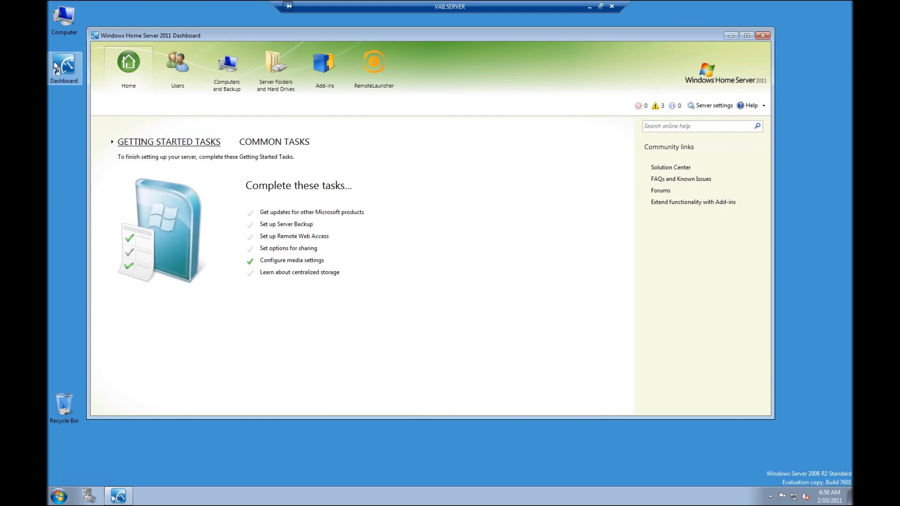
{"action": "left_click", "coordinate": [220, 76]}
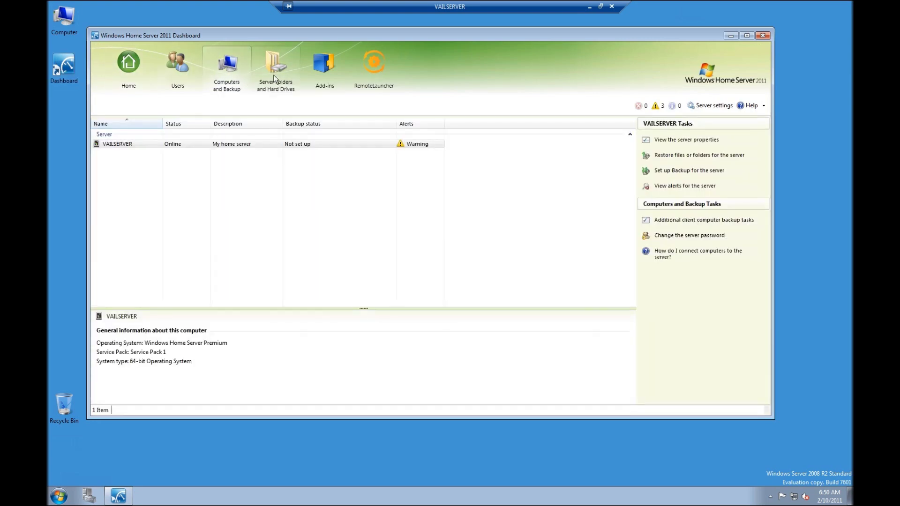
{"action": "left_click", "coordinate": [295, 72]}
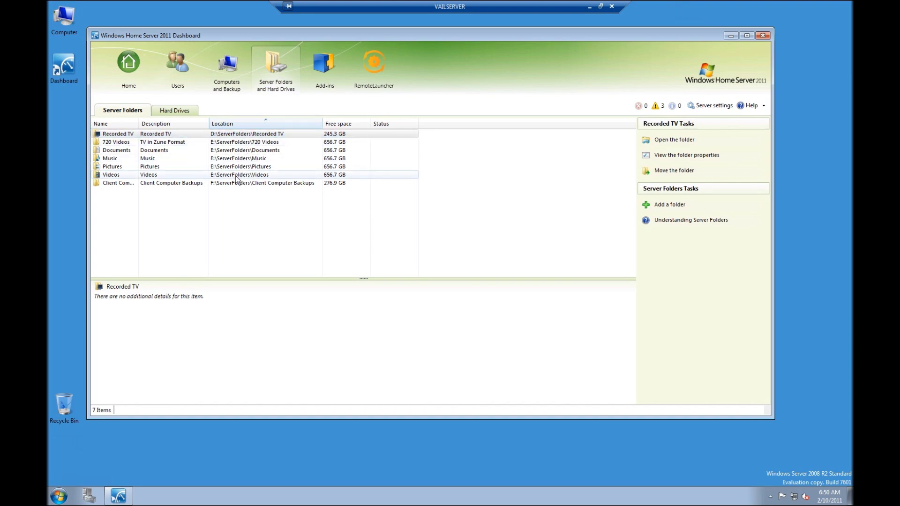
{"action": "left_click", "coordinate": [231, 182]}
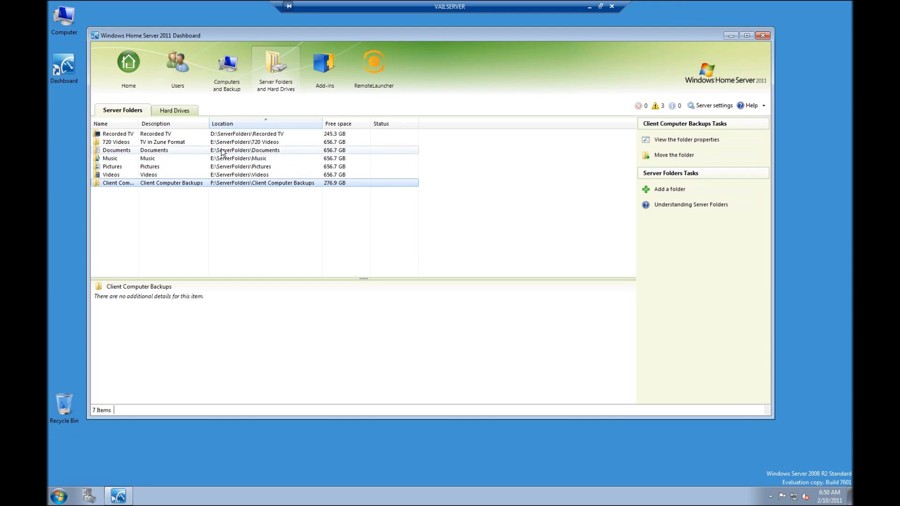
Check drives D:, E: and 500GB Backup (G:) in the hard drives list, then return to Computers and Backup.
{"action": "left_click", "coordinate": [165, 114]}
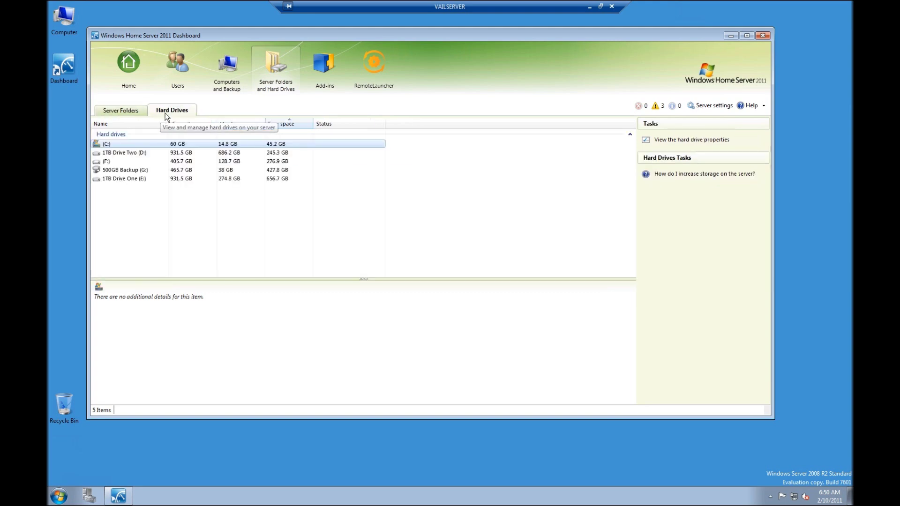
{"action": "left_click", "coordinate": [137, 156]}
{"action": "left_click", "coordinate": [133, 181]}
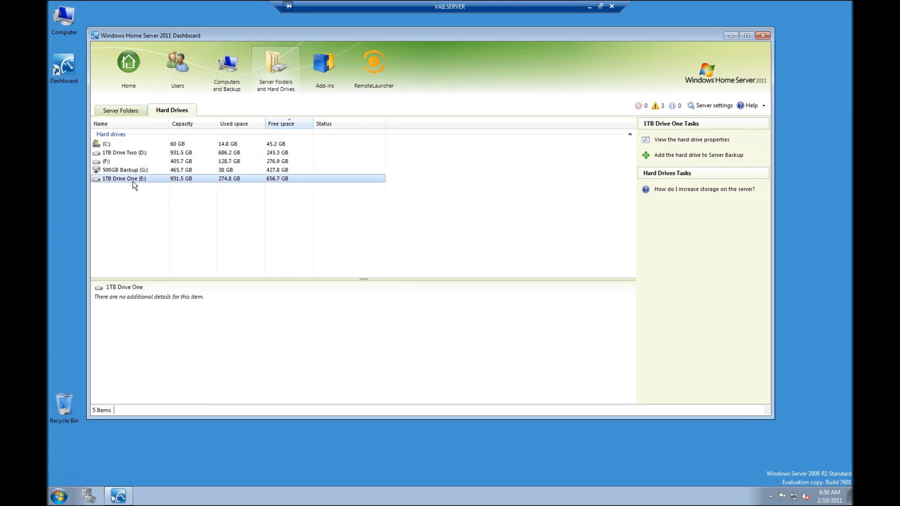
{"action": "left_click", "coordinate": [137, 170]}
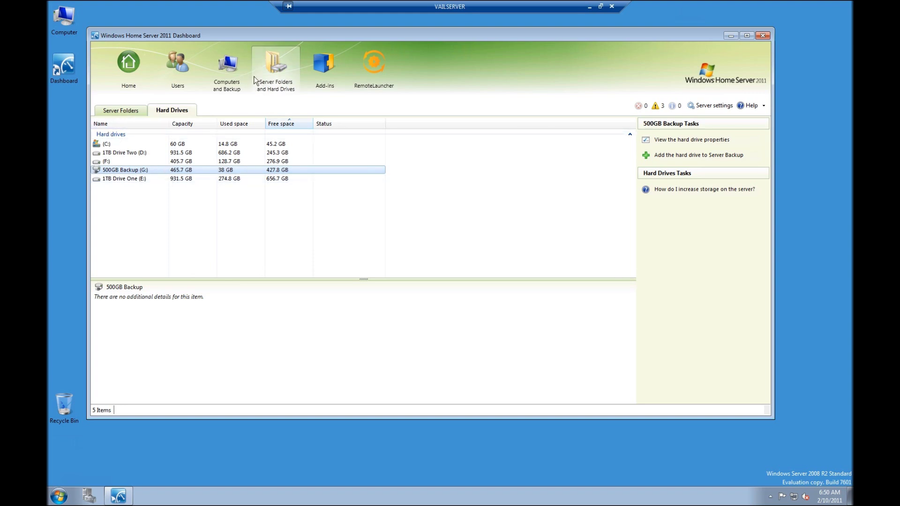
{"action": "left_click", "coordinate": [227, 70]}
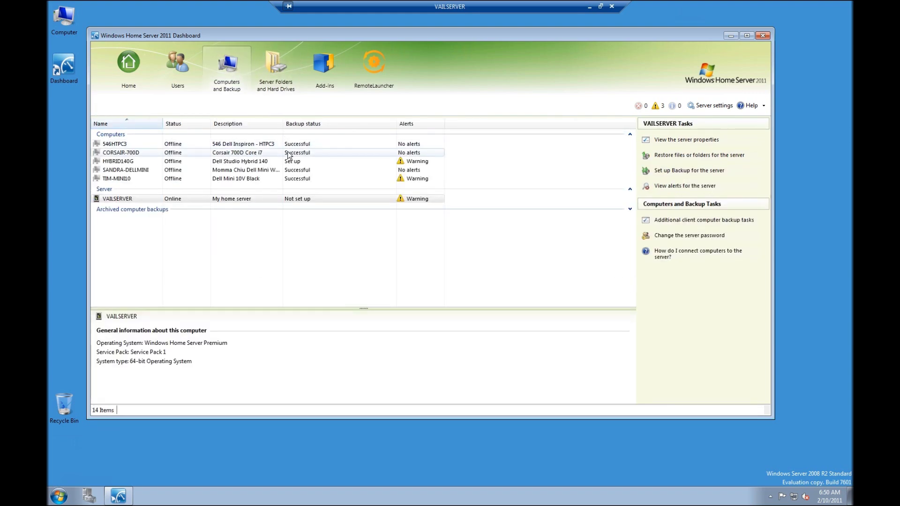
Check VAILSERVER's backup history in its properties, then start setting up server backup.
{"action": "double_click", "coordinate": [156, 200]}
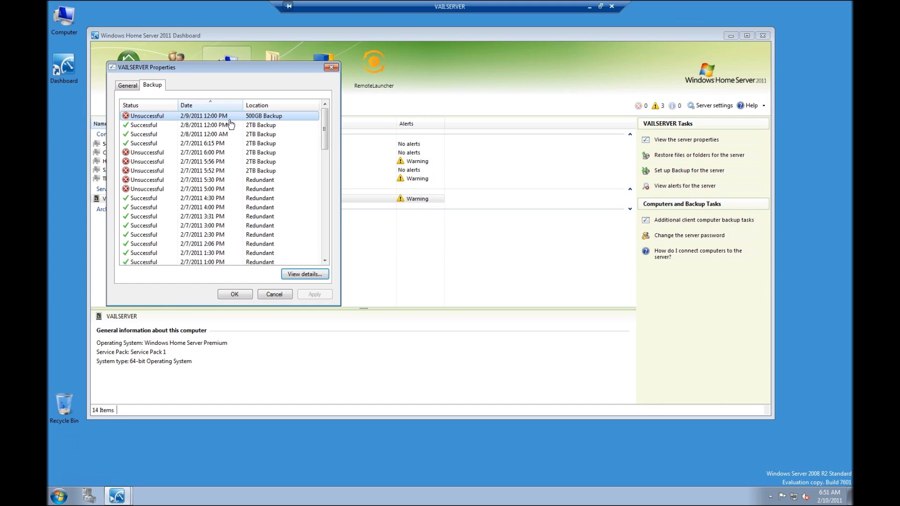
{"action": "left_click", "coordinate": [269, 295]}
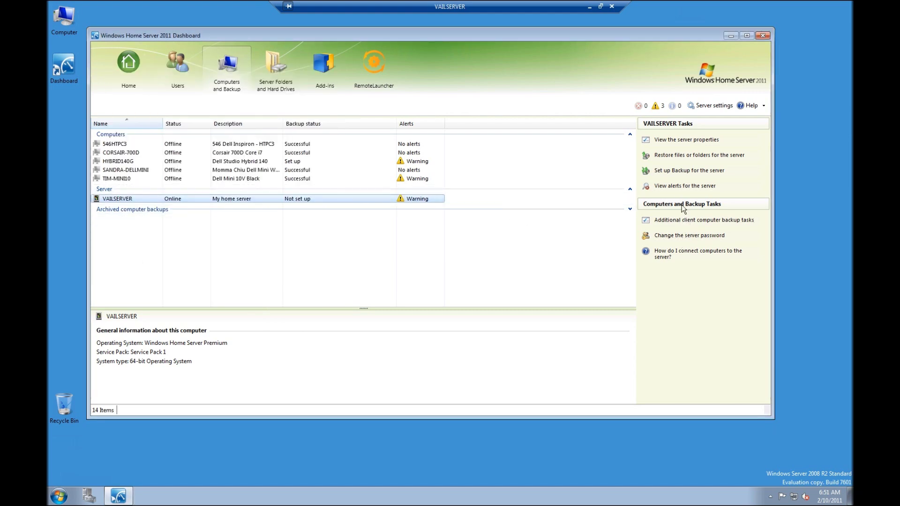
{"action": "left_click", "coordinate": [680, 171]}
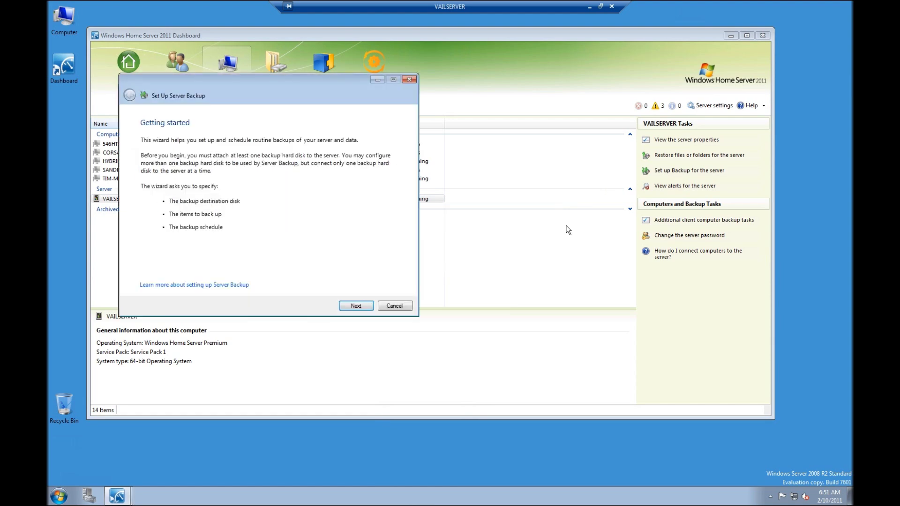
Choose the Seagate FreeAgent disk as the backup destination, accept reformatting, and label it FREEAGENT.
{"action": "left_click", "coordinate": [356, 307]}
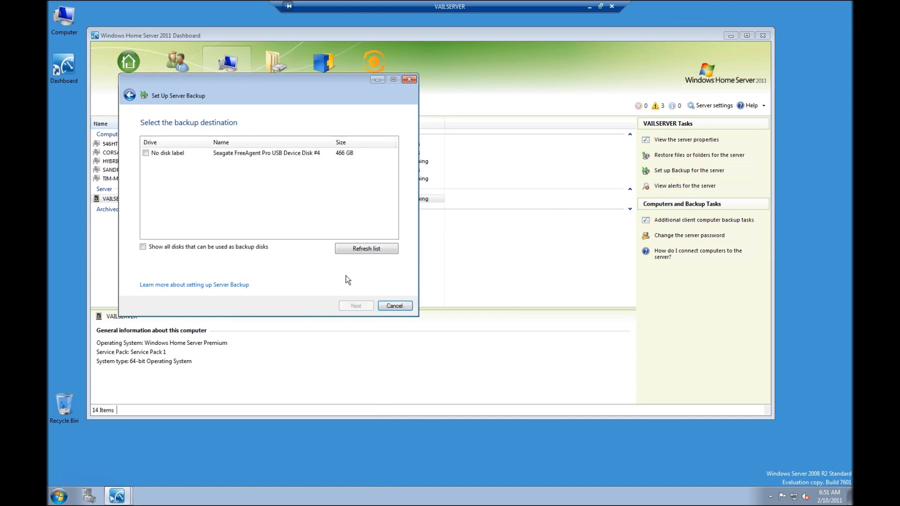
{"action": "left_click", "coordinate": [163, 154]}
{"action": "left_click", "coordinate": [146, 154]}
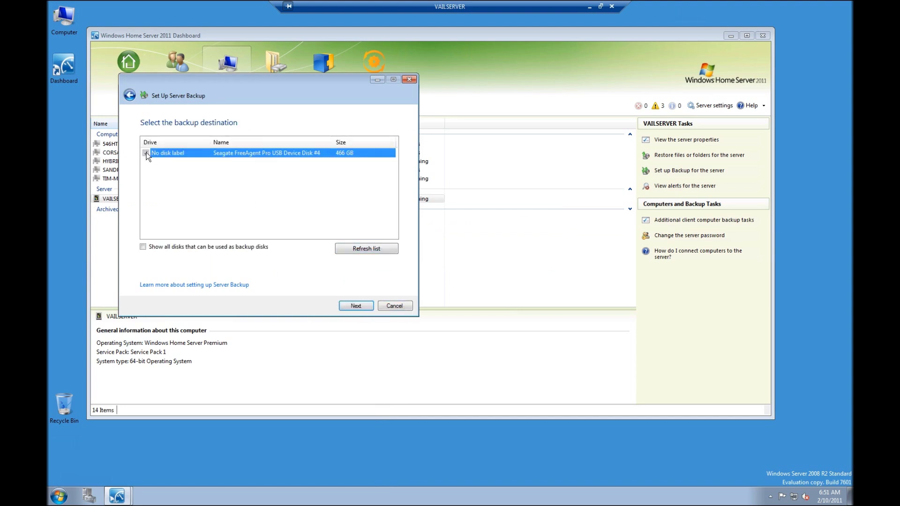
{"action": "left_click", "coordinate": [355, 305]}
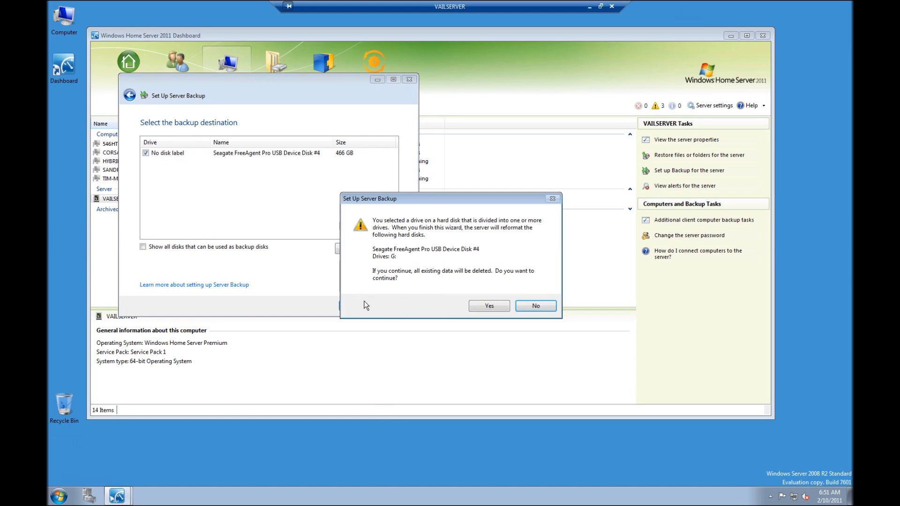
{"action": "left_click", "coordinate": [492, 304]}
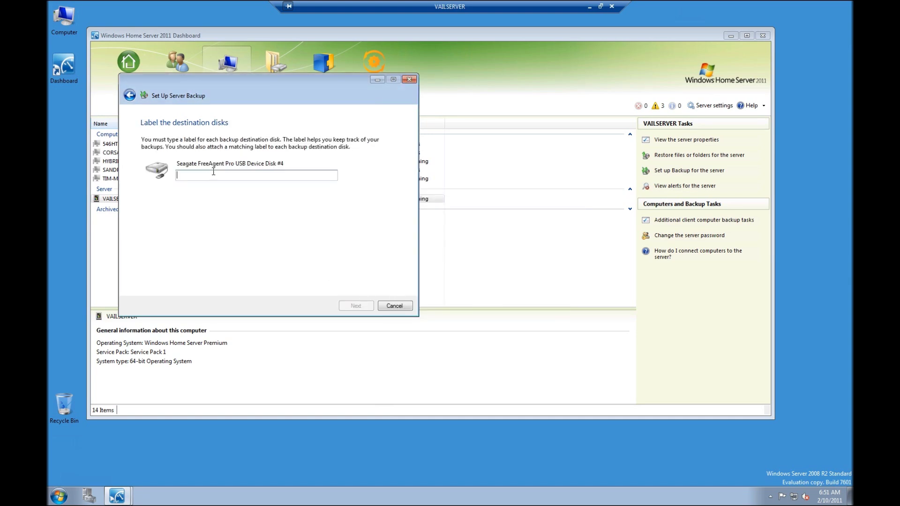
{"action": "type", "text": "FREEAGENT"}
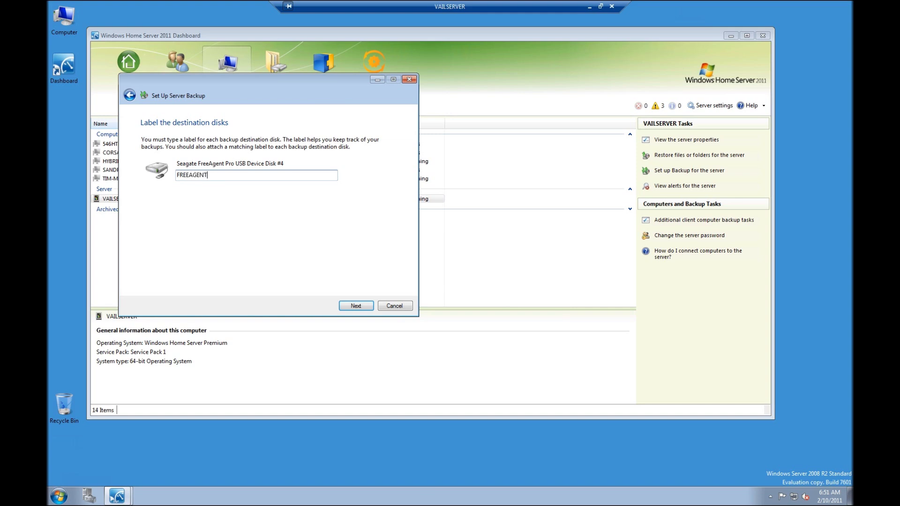
{"action": "left_click", "coordinate": [358, 305]}
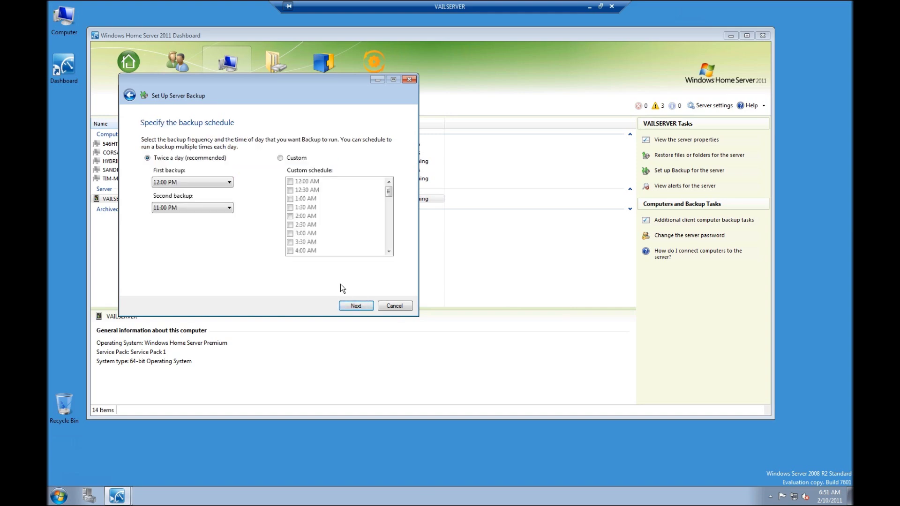
Keep the twice-daily schedule and exclude 1TB Drive Two (D:) and 1TB Drive One (E:) from backup.
{"action": "left_click", "coordinate": [368, 306]}
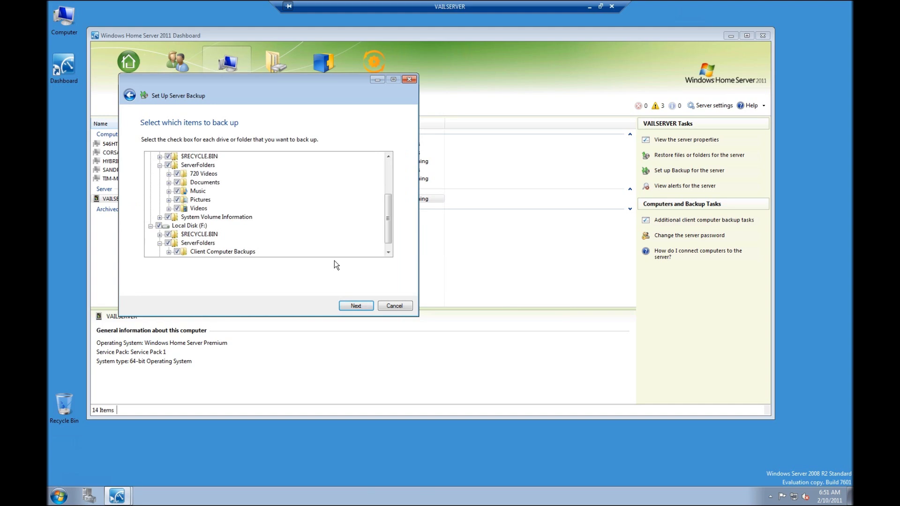
{"action": "left_click", "coordinate": [387, 167]}
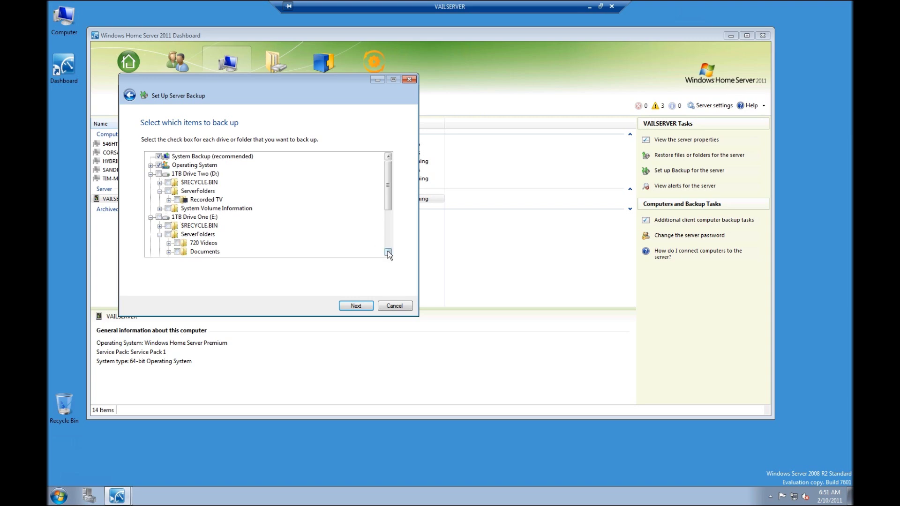
{"action": "left_click_drag", "start_coordinate": [388, 252], "coordinate": [389, 249]}
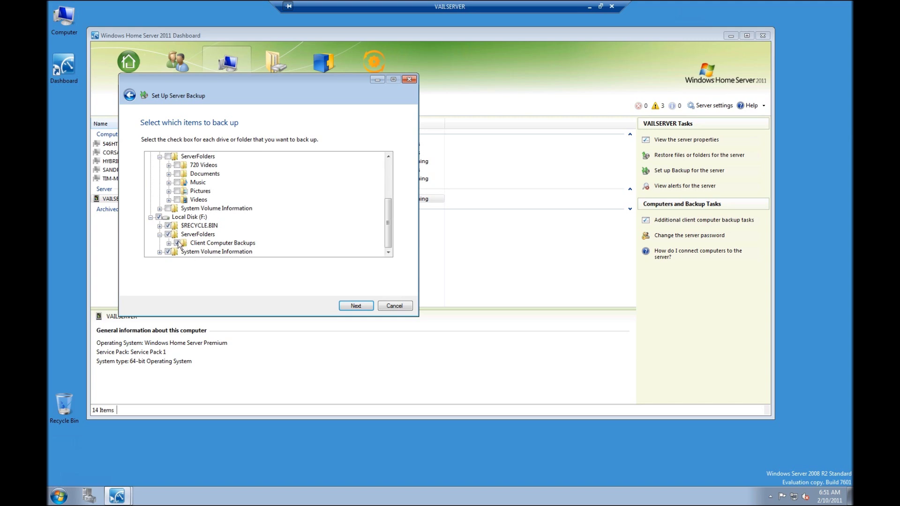
{"action": "left_click", "coordinate": [389, 162]}
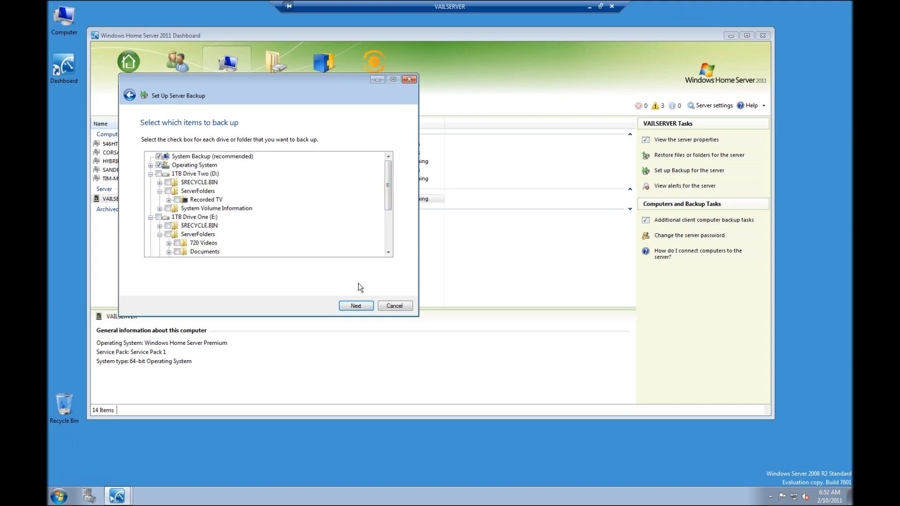
{"action": "left_click", "coordinate": [367, 305]}
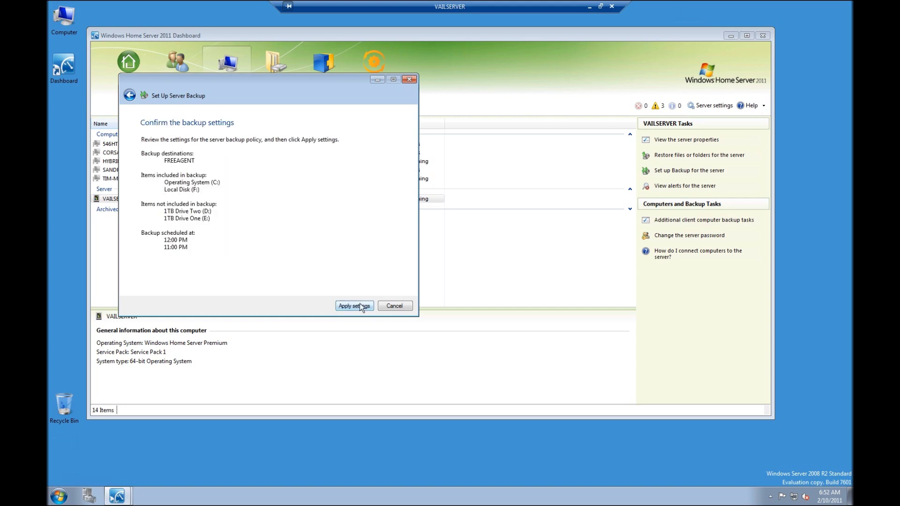
Apply the FREEAGENT backup settings and close the wizard once setup finishes.
{"action": "left_click", "coordinate": [359, 302]}
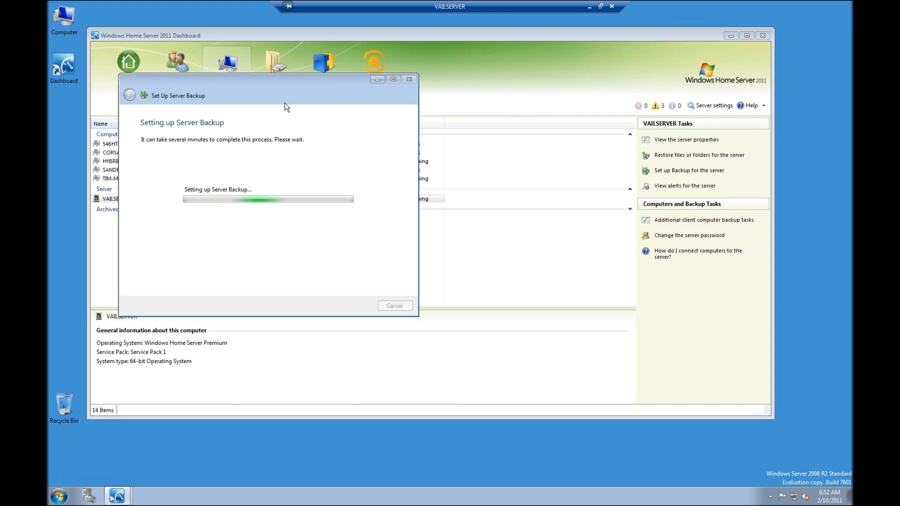
{"action": "left_click", "coordinate": [394, 306]}
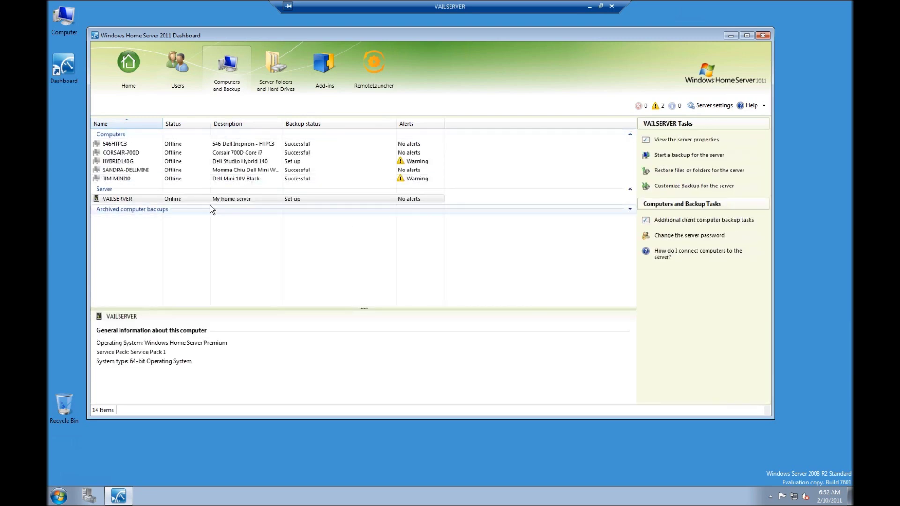
View the Hard Drives list, checking drives C:, F:, FREEAGENT, D: and E: in turn.
{"action": "left_click", "coordinate": [274, 69]}
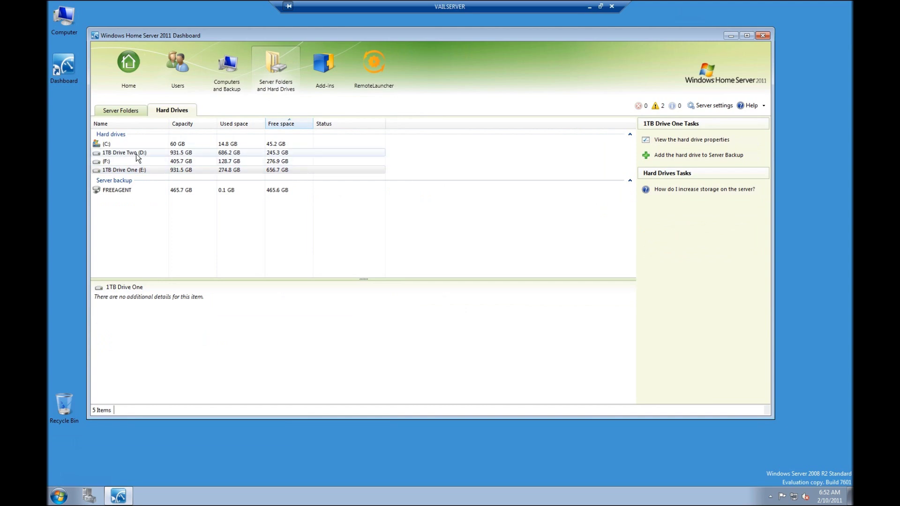
{"action": "left_click", "coordinate": [112, 144]}
{"action": "left_click", "coordinate": [114, 162]}
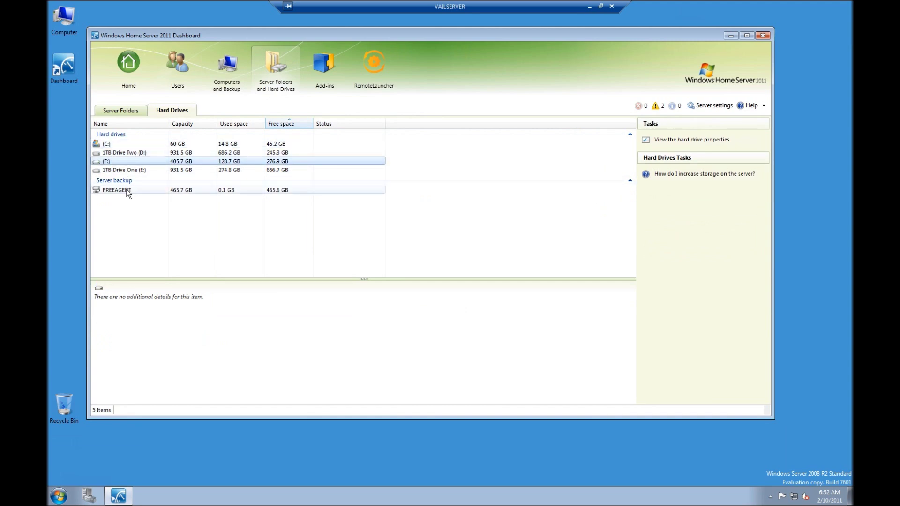
{"action": "left_click", "coordinate": [124, 190]}
{"action": "left_click", "coordinate": [147, 154]}
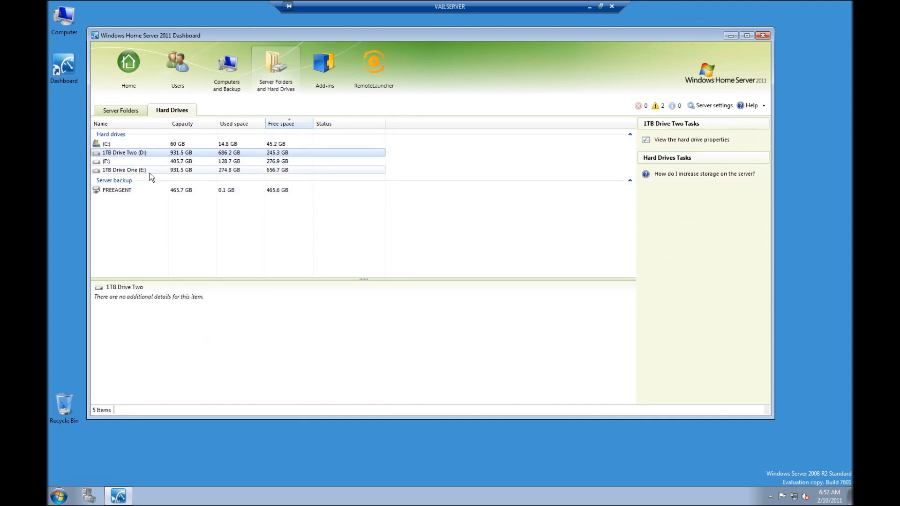
{"action": "left_click", "coordinate": [150, 171]}
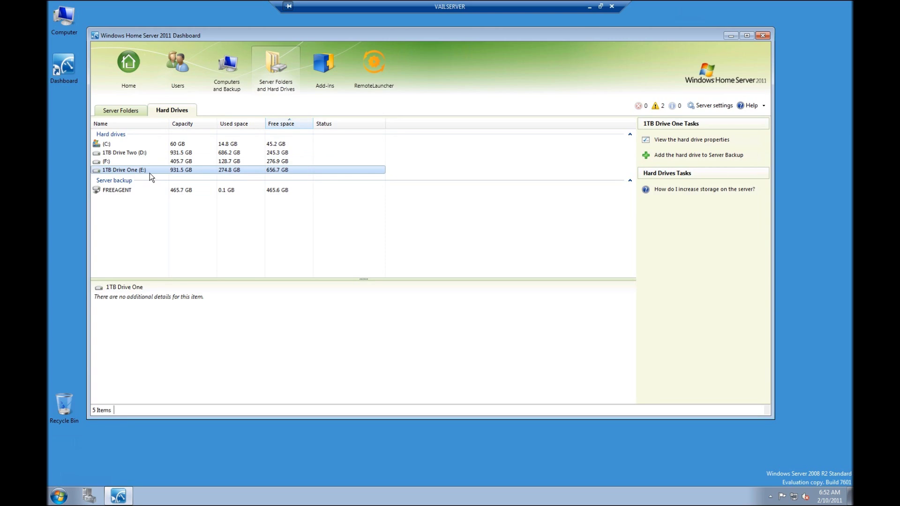